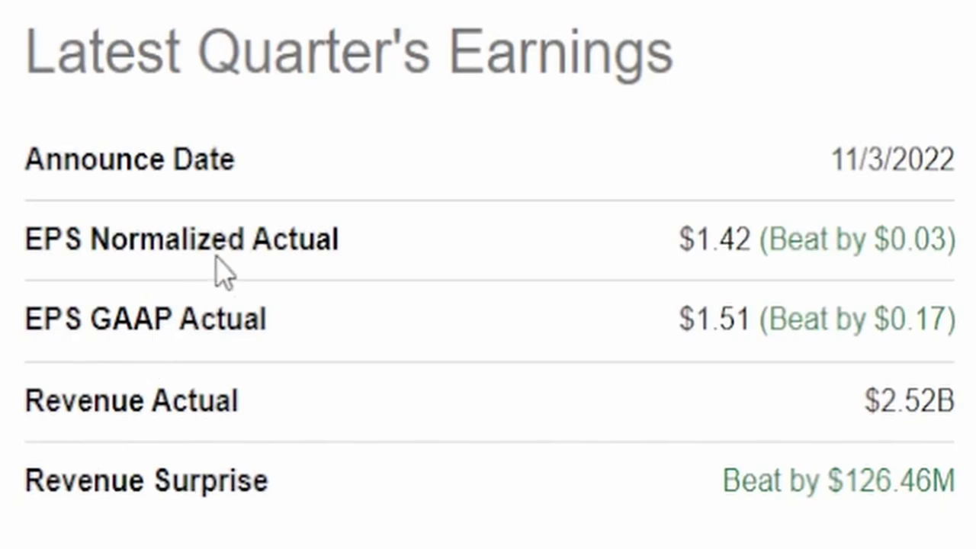
Highlight and check the $1.42 EPS Normalized Actual value on Seeking Alpha.
left_click_drag(681, 236, 759, 232)
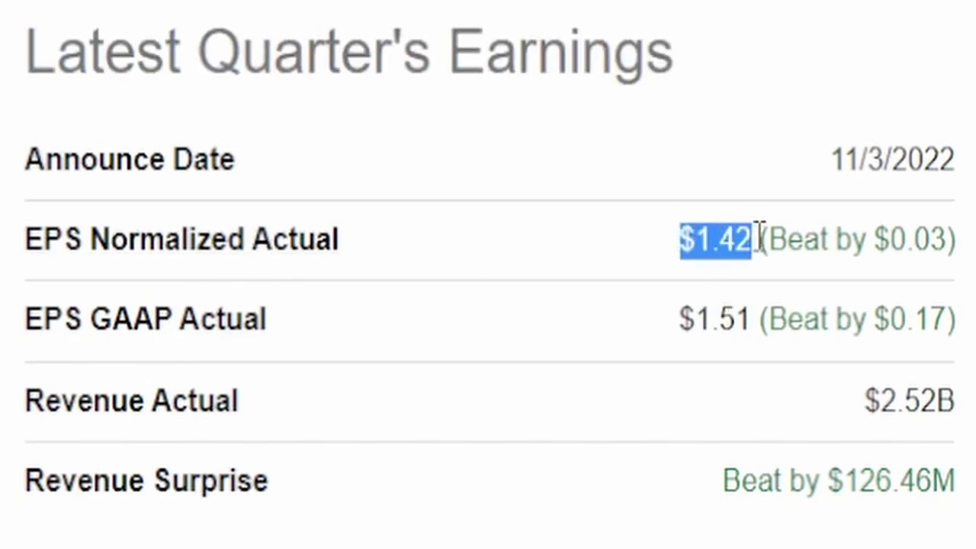
left_click(813, 276)
mouse_move(145, 424)
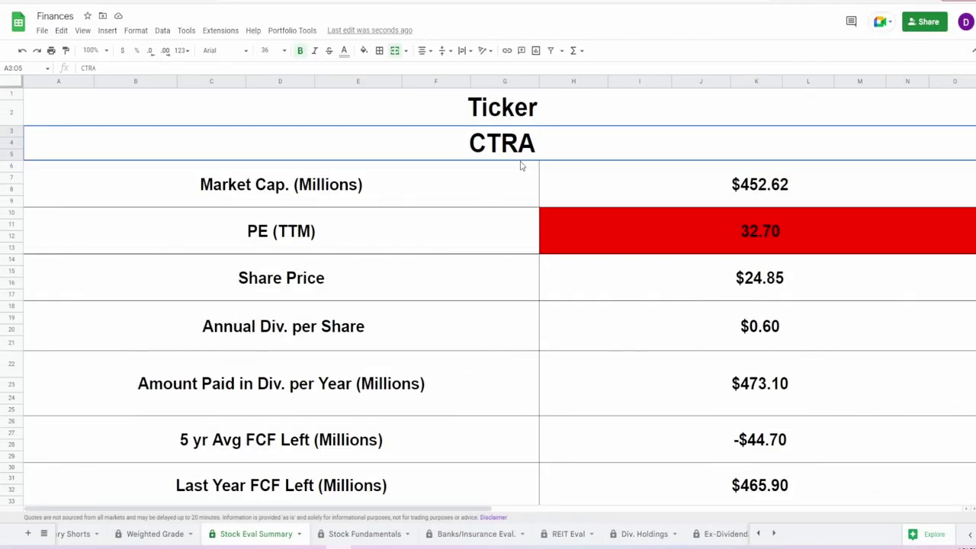
Read the GOOGLEFINANCE formulas behind the Market Cap, PE (TTM) and Share Price cells.
left_click(621, 191)
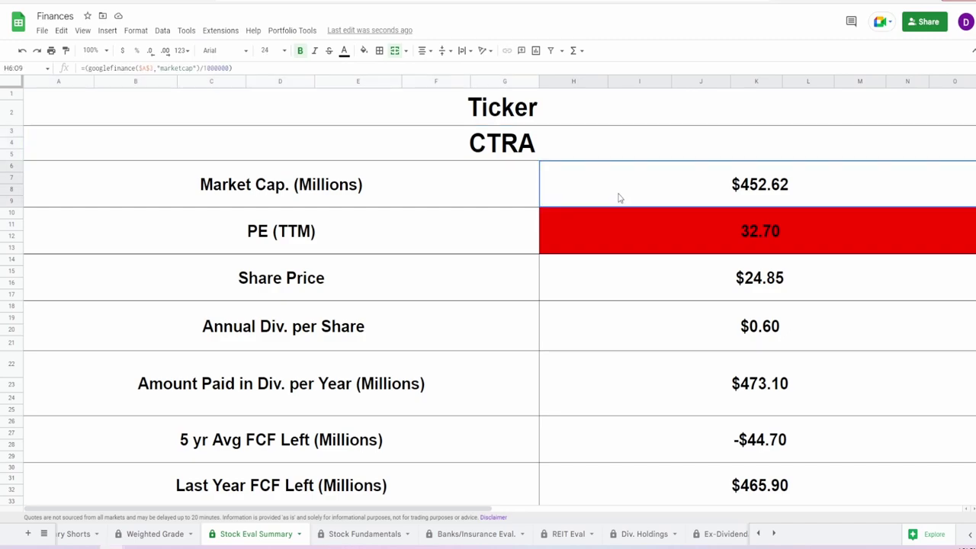
left_click(612, 242)
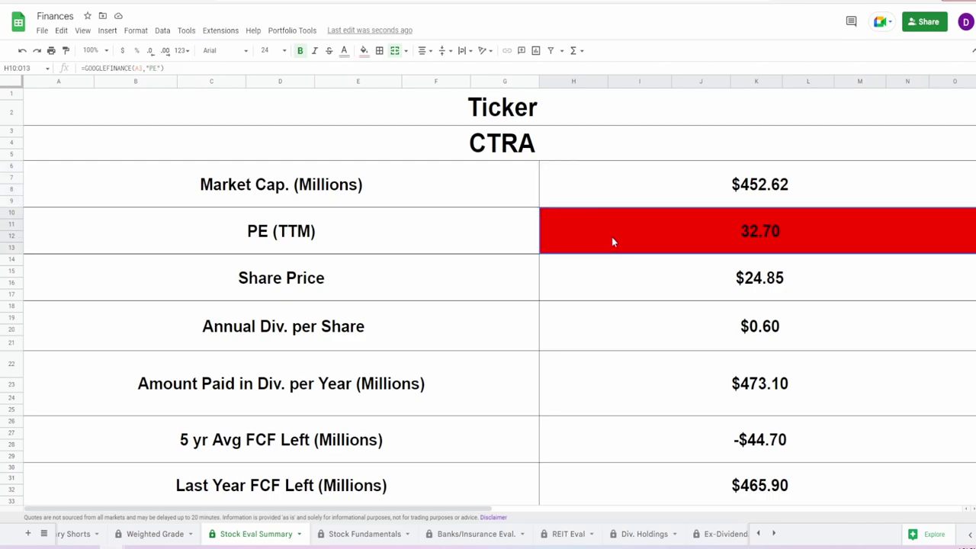
left_click(603, 281)
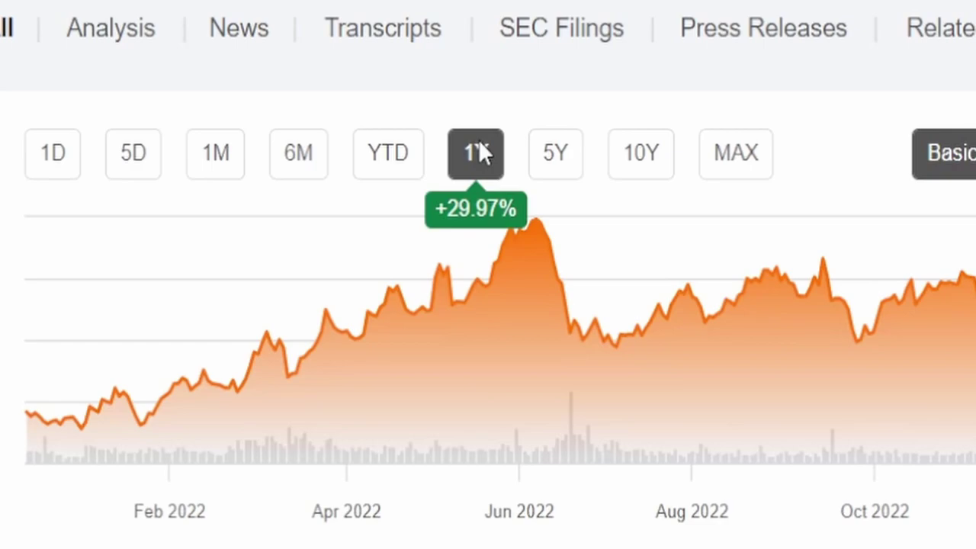
Show CTRA's YTD chart, note the 52-week range 17.19–35.25, and check the annual dividend per share.
left_click(391, 164)
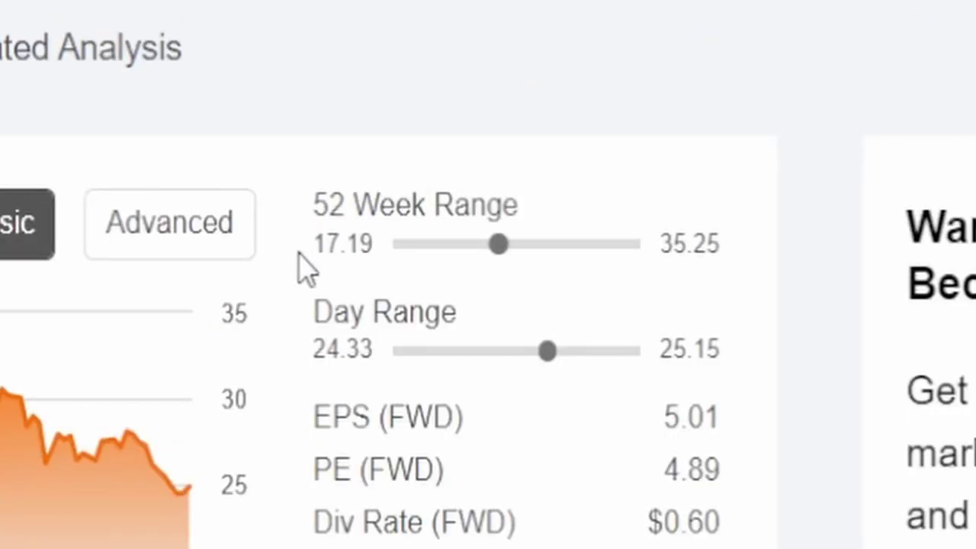
left_click_drag(298, 257, 360, 237)
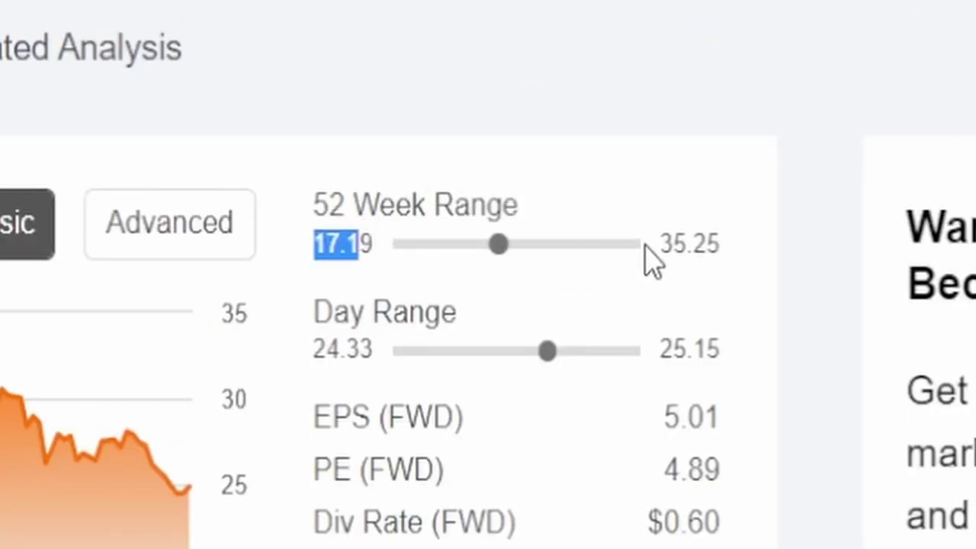
left_click_drag(649, 257, 743, 260)
left_click(663, 257)
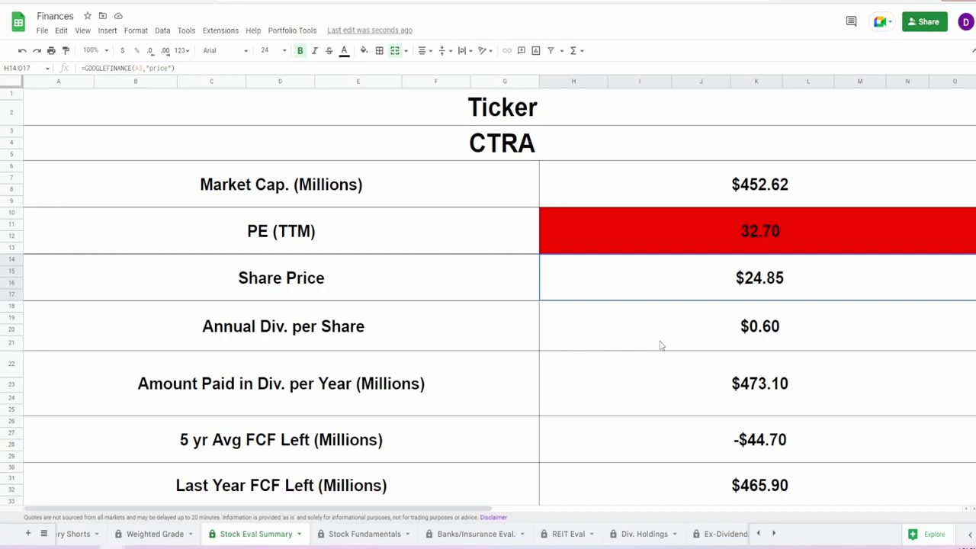
left_click(661, 340)
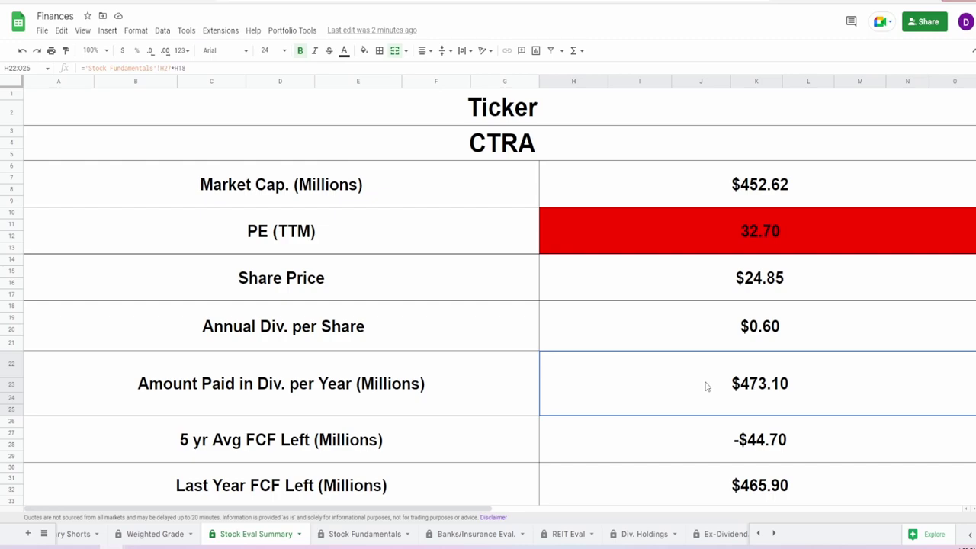
left_click(695, 444)
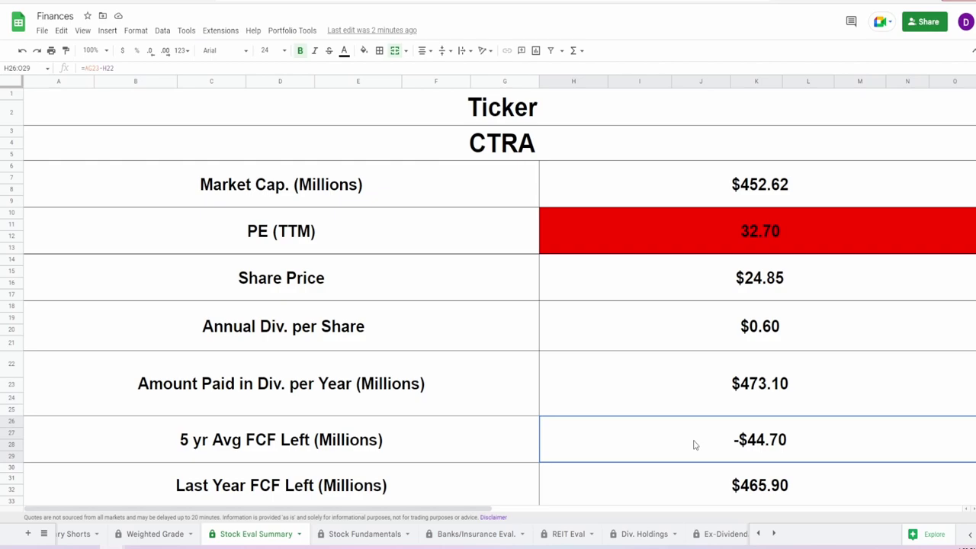
left_click(715, 486)
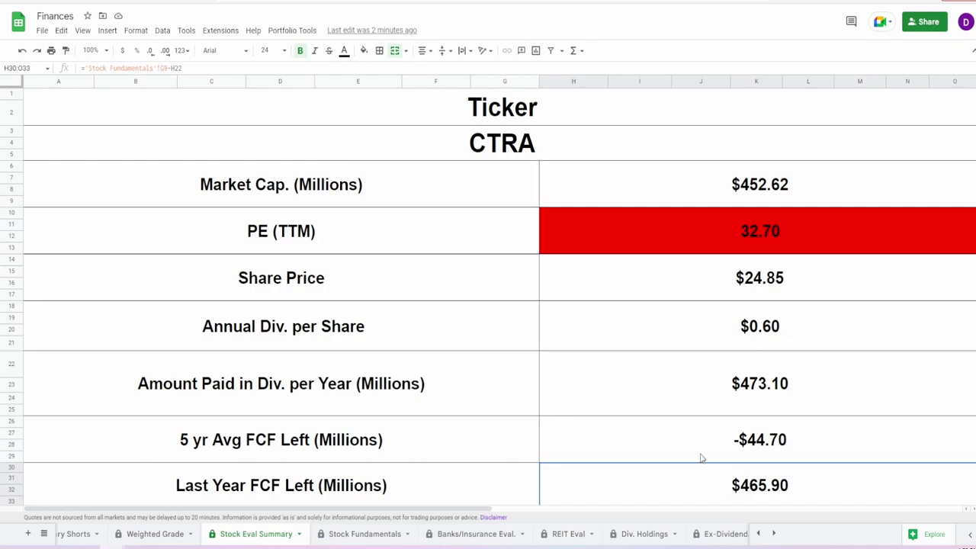
left_click_drag(690, 441, 696, 481)
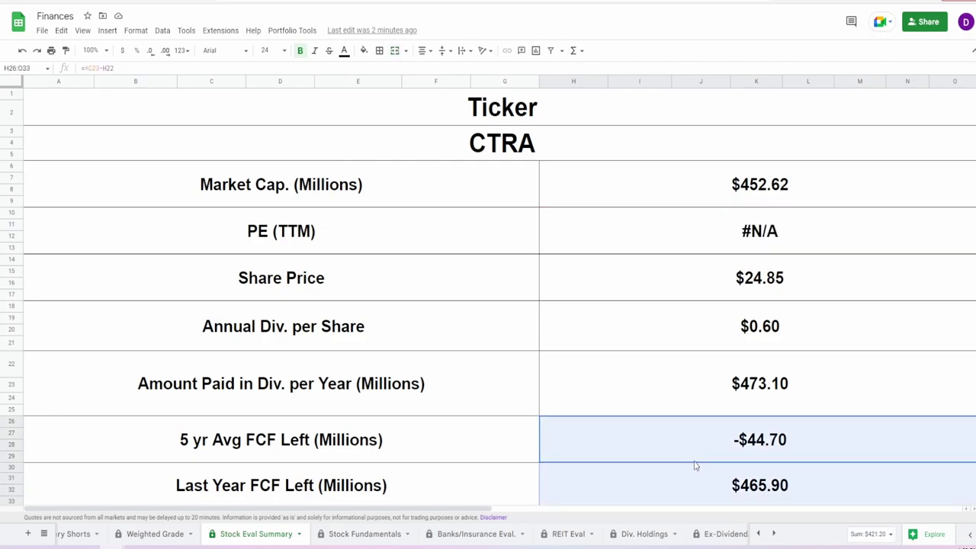
scroll(695, 465, "down", 2)
left_click(679, 439)
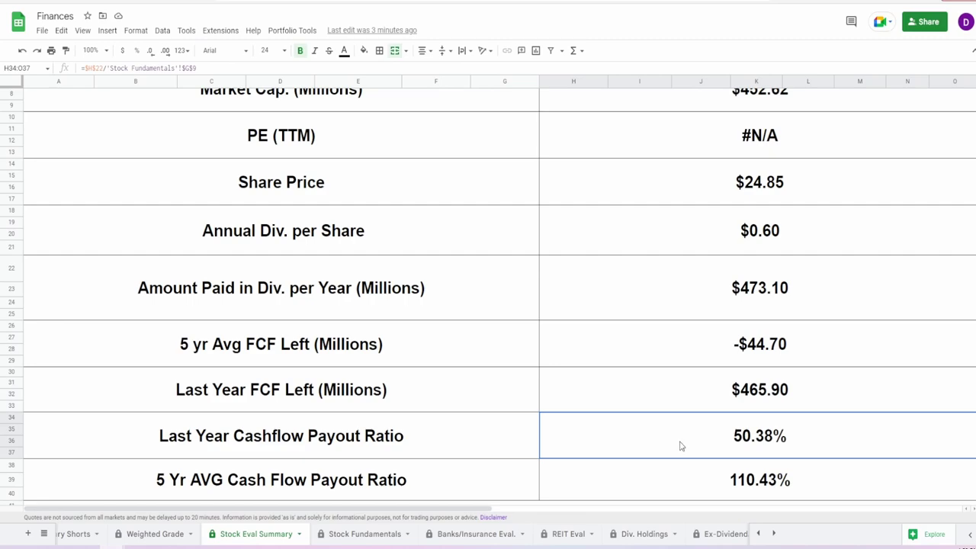
left_click(689, 479)
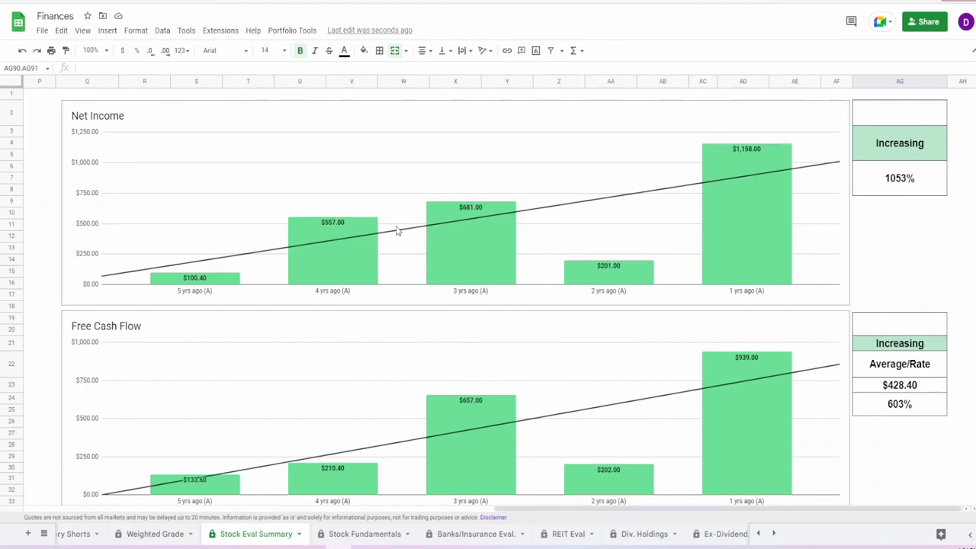
Review the Net Income chart bars and the 1053% Net Income growth formula.
left_click(268, 212)
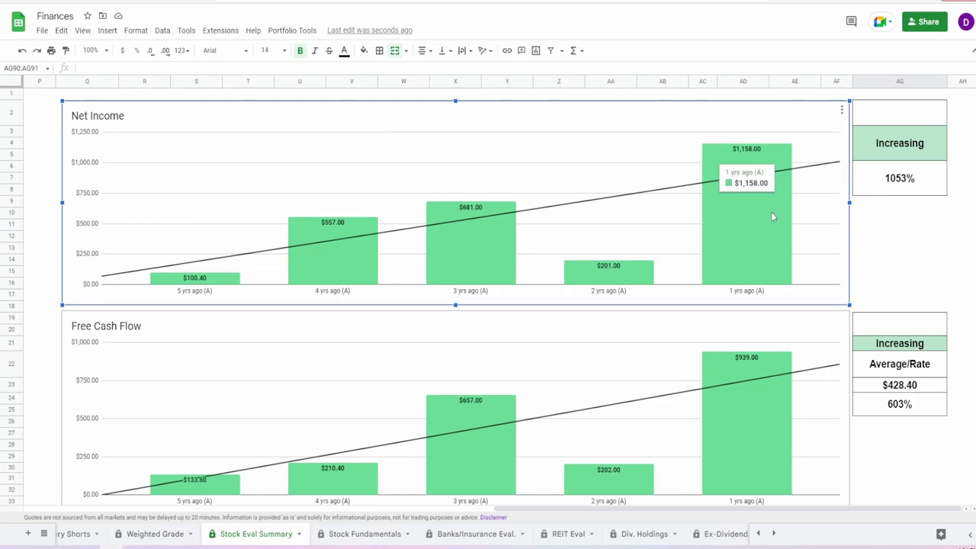
left_click(883, 190)
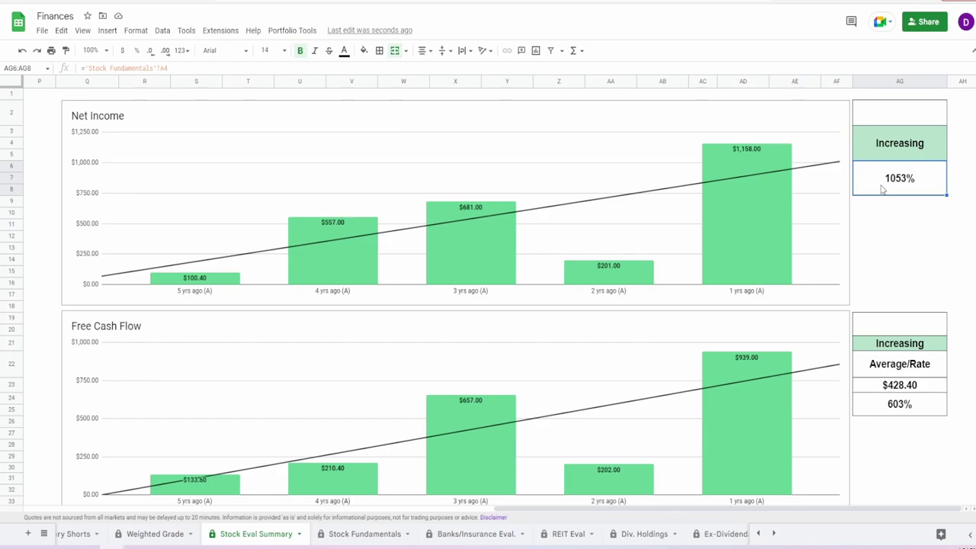
left_click(234, 249)
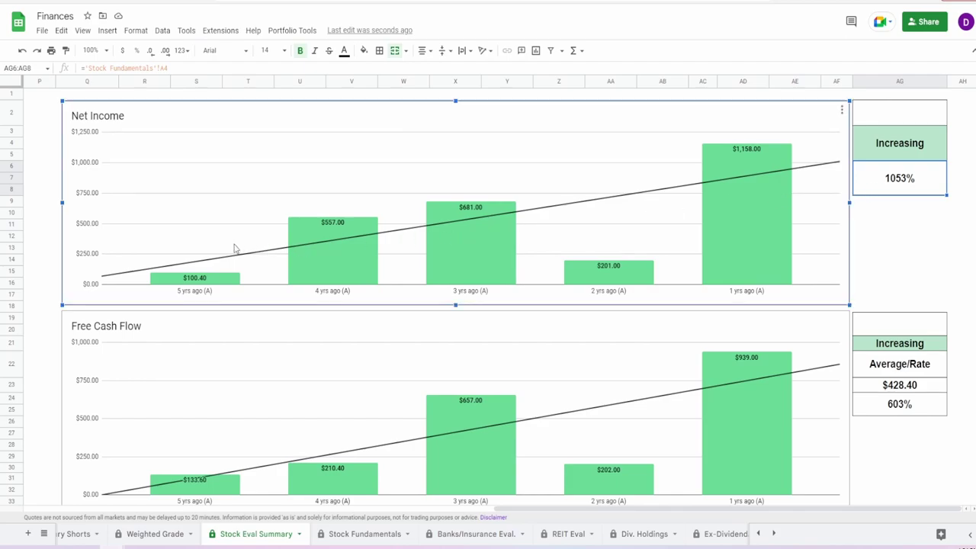
mouse_move(215, 277)
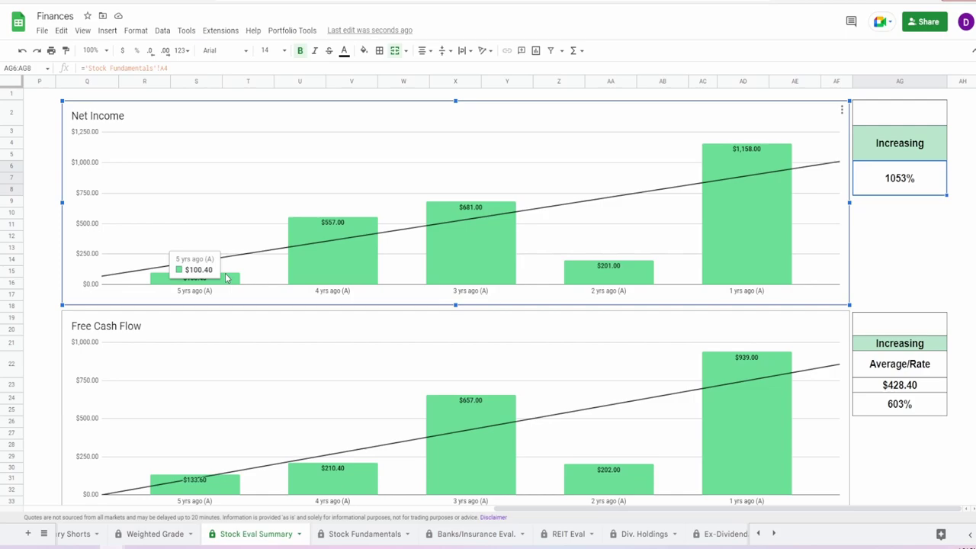
mouse_move(362, 257)
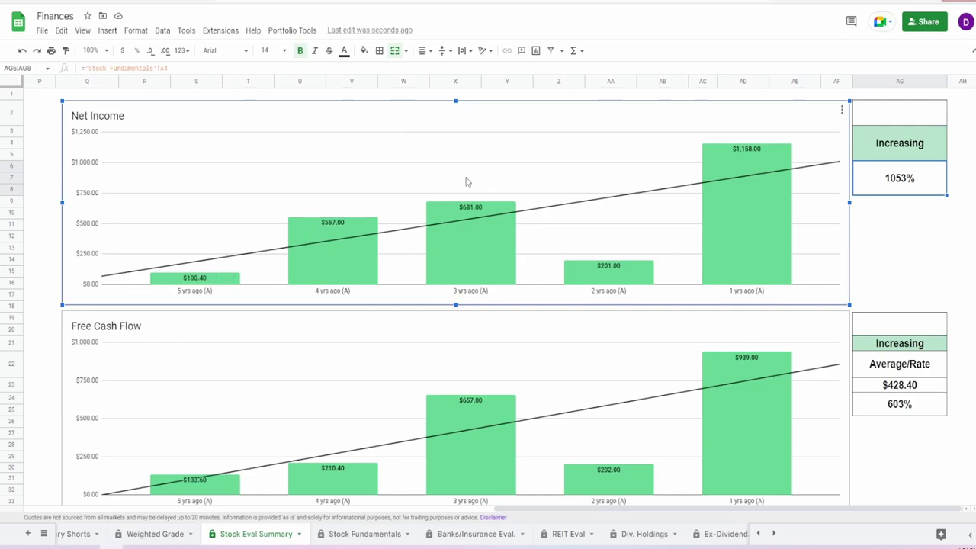
mouse_move(476, 229)
mouse_move(574, 267)
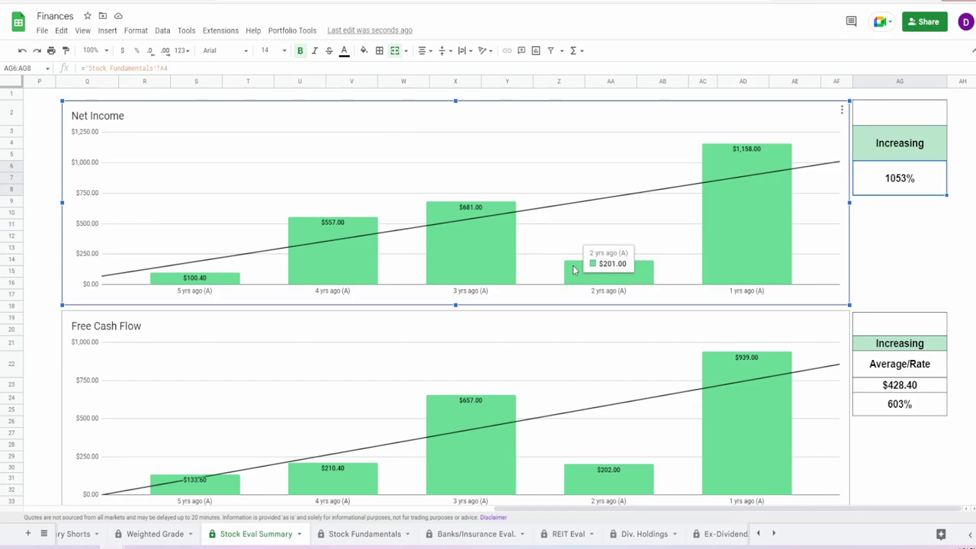
mouse_move(730, 193)
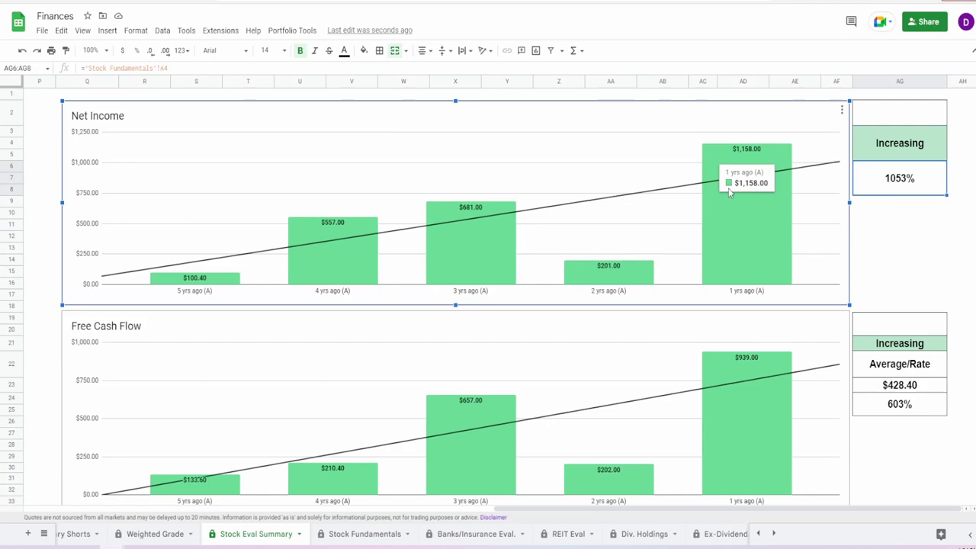
mouse_move(622, 294)
mouse_move(749, 236)
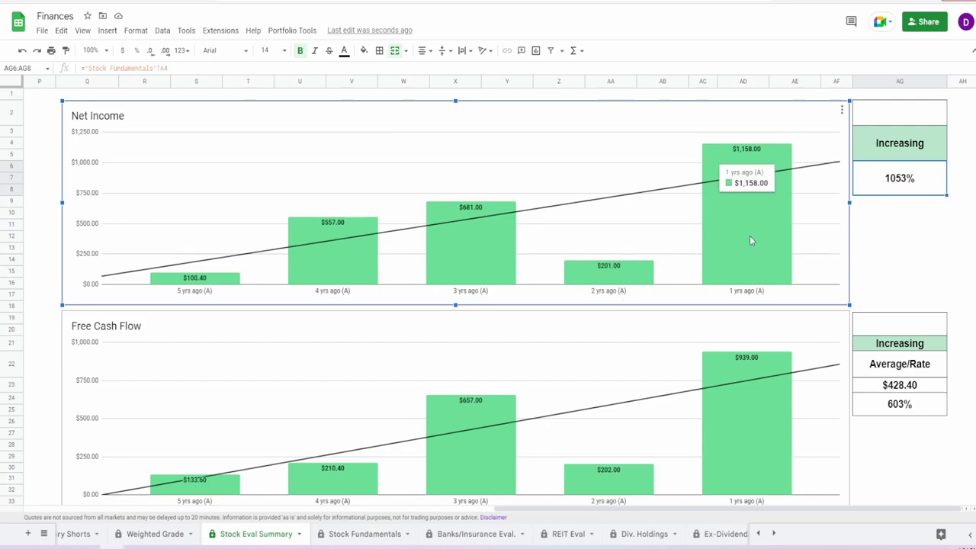
Enter 40.8 in cell AG2 above the Net Income trend result.
left_click(929, 113)
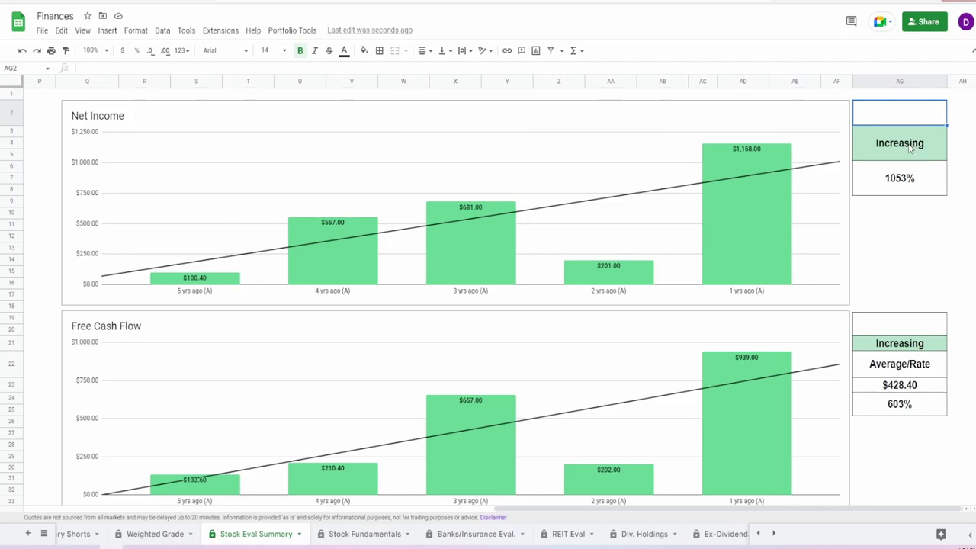
type("40.8")
key("Return")
Review the Free Cash Flow chart, its 603% growth formula and $428.40 average formula.
scroll(755, 321, "down", 3)
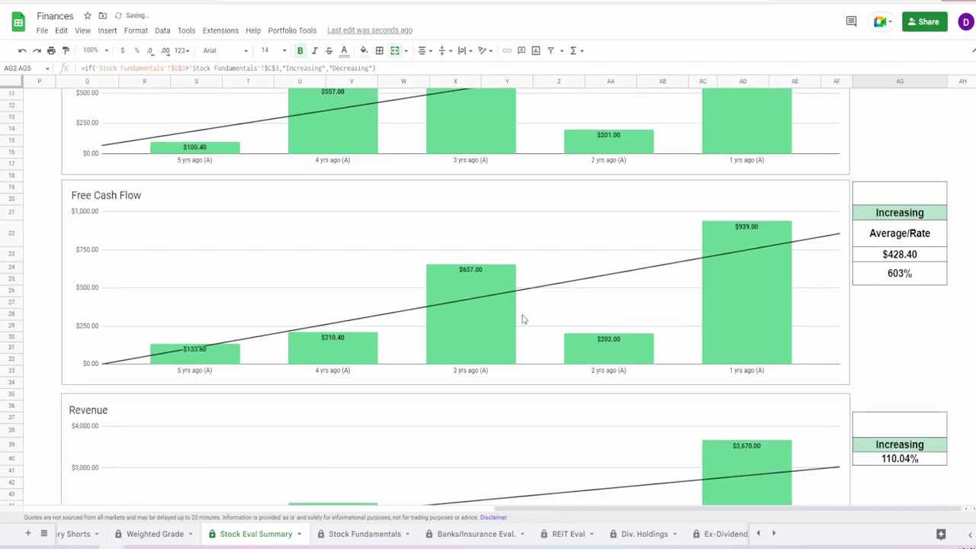
left_click(324, 336)
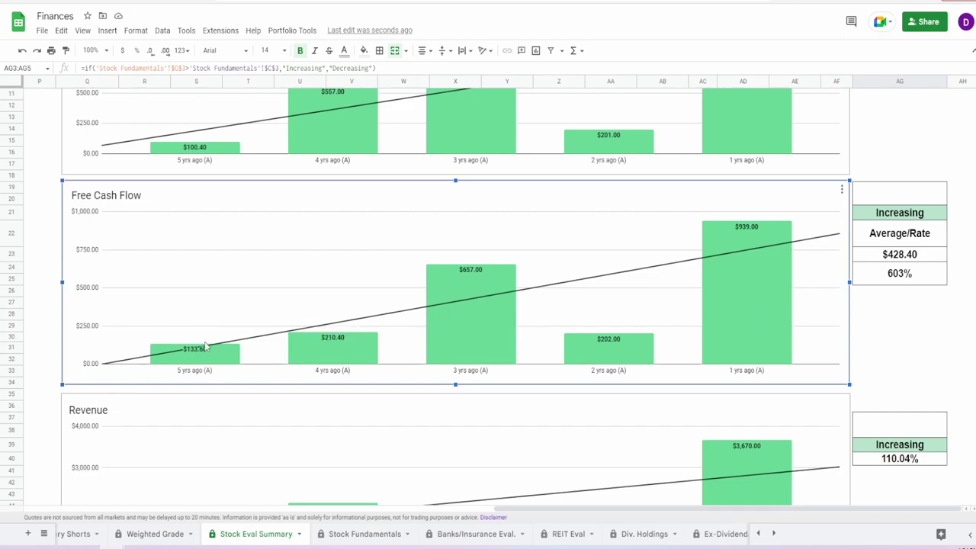
mouse_move(196, 356)
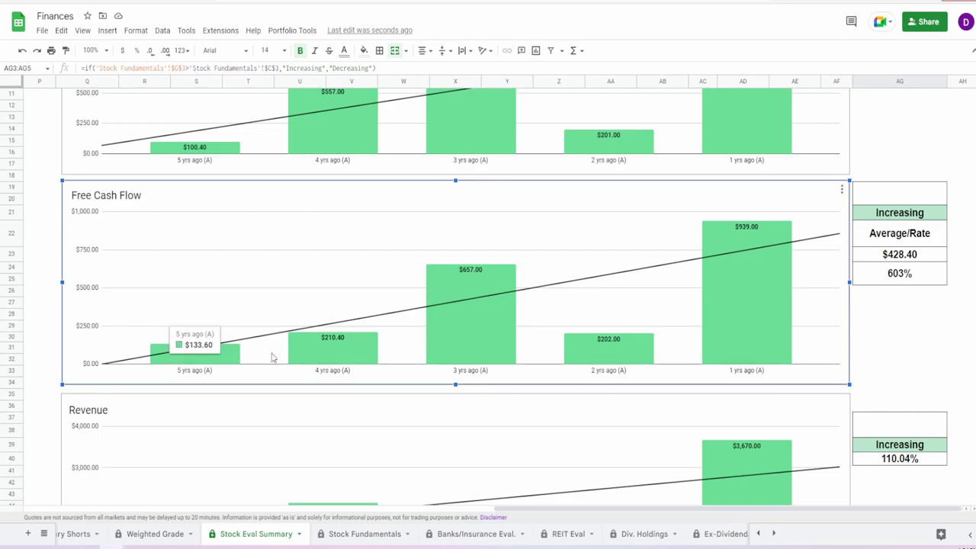
mouse_move(754, 284)
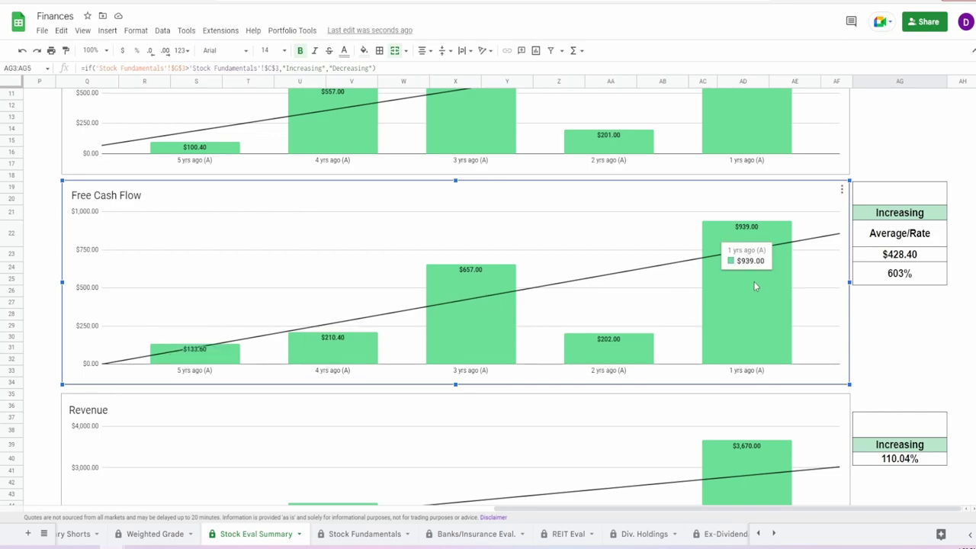
left_click(908, 282)
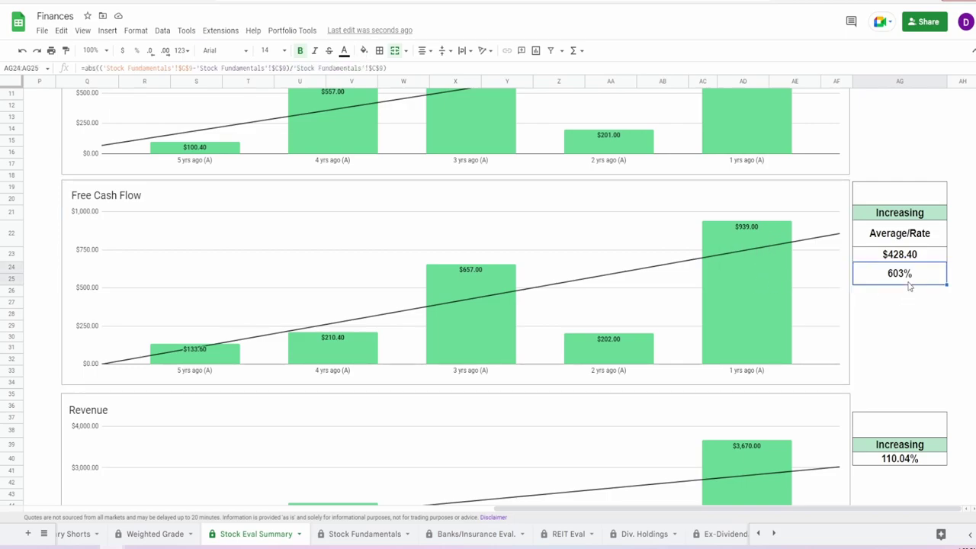
key("Up")
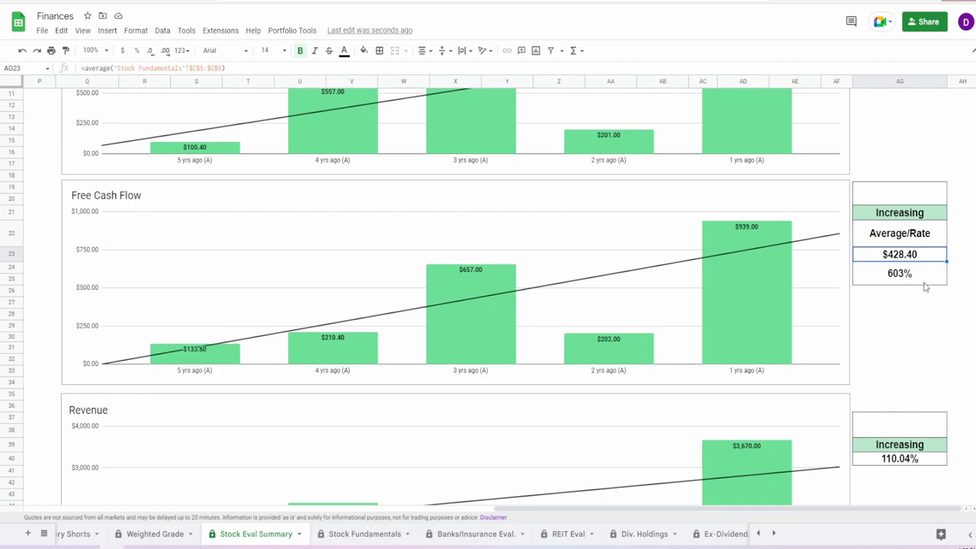
left_click(255, 349)
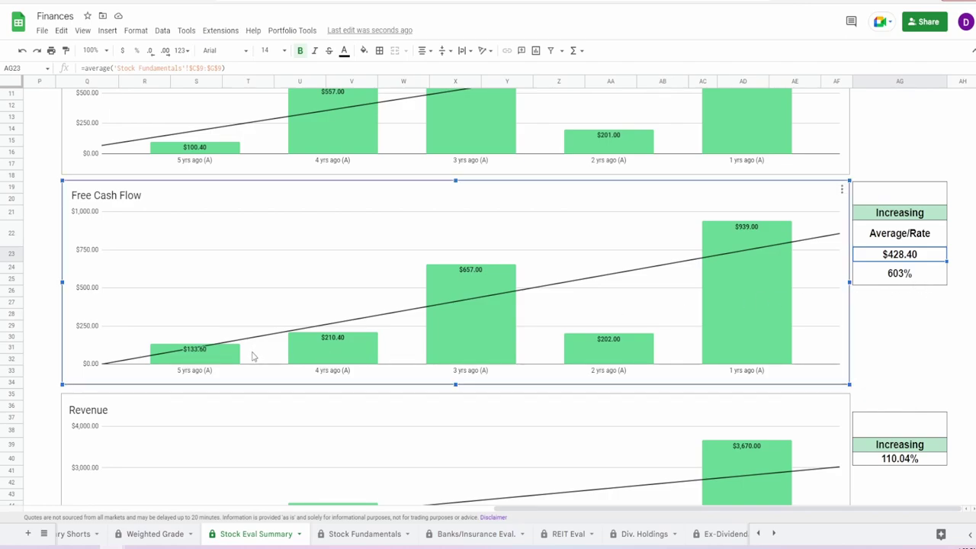
mouse_move(234, 357)
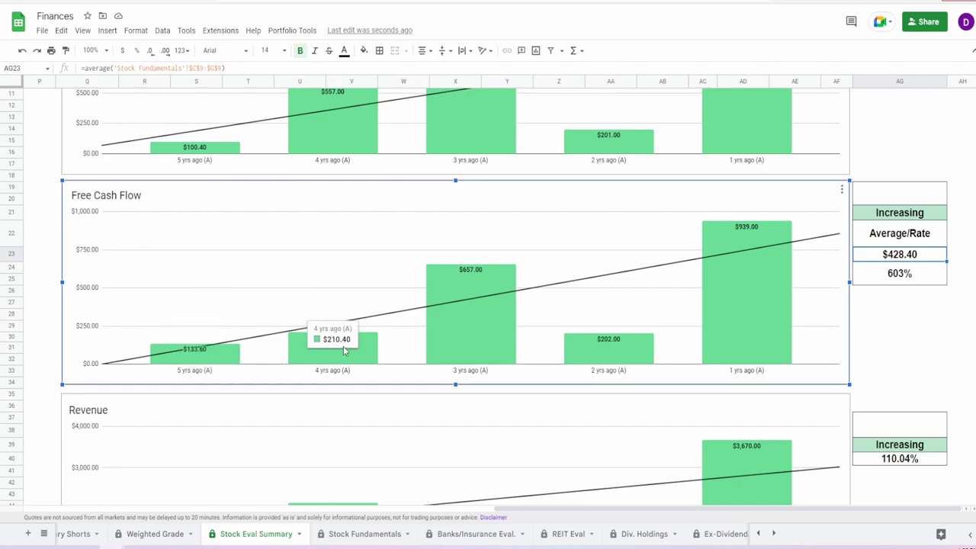
mouse_move(367, 344)
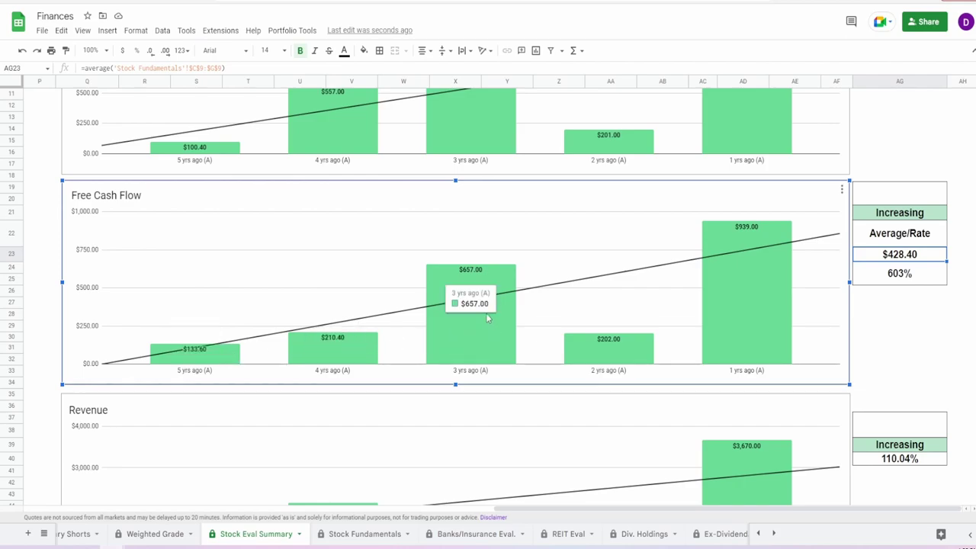
mouse_move(652, 354)
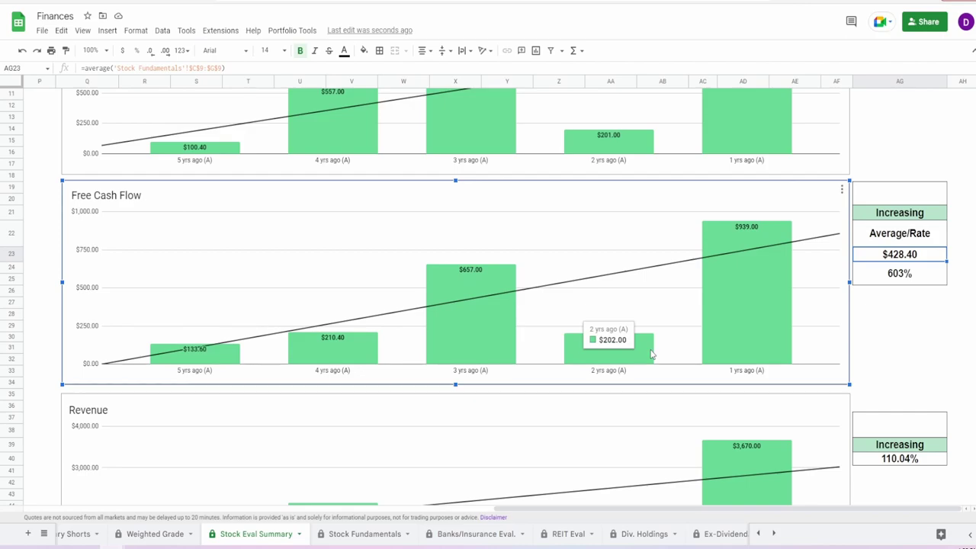
mouse_move(738, 288)
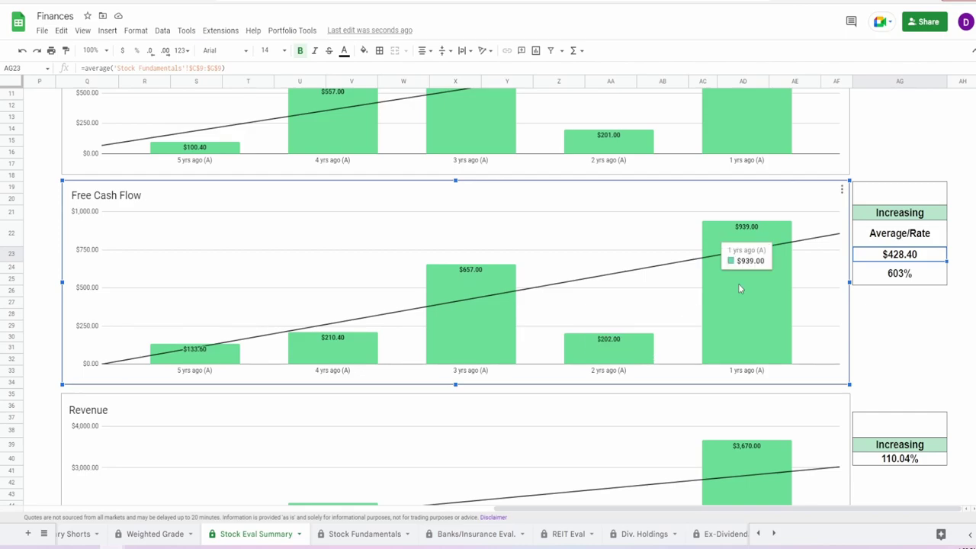
Enter a 45% Free Cash Flow weight in merged cell AG19:AG20.
left_click(881, 196)
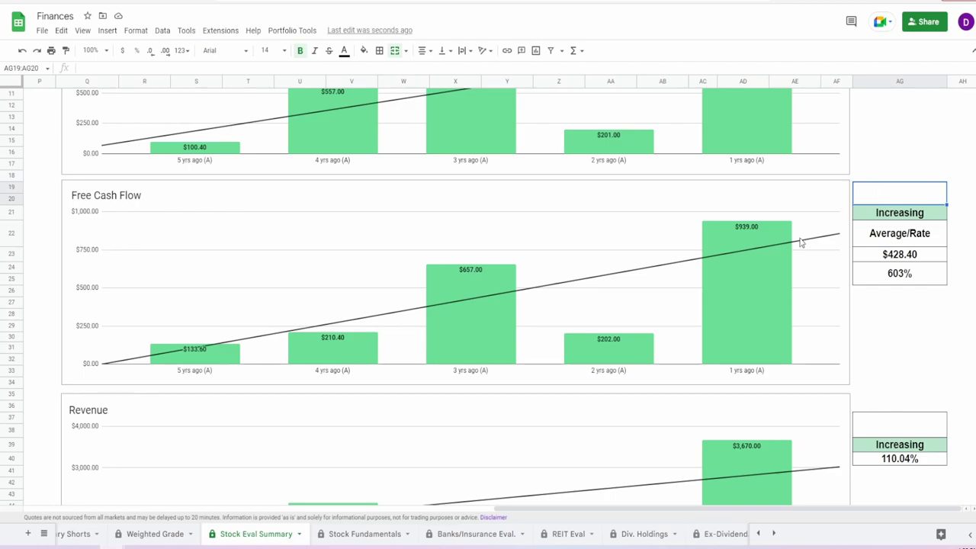
scroll(764, 301, "up", 3)
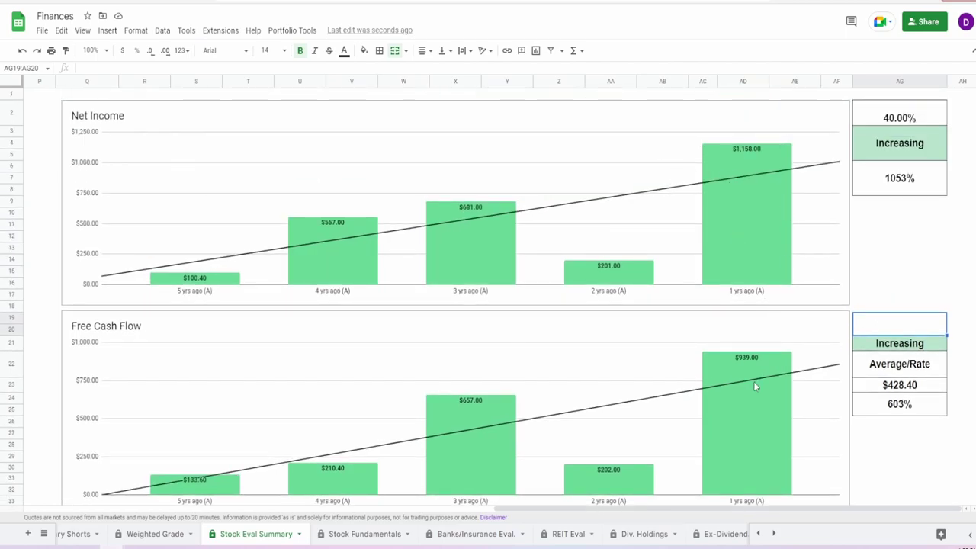
scroll(754, 381, "down", 3)
left_click(469, 305)
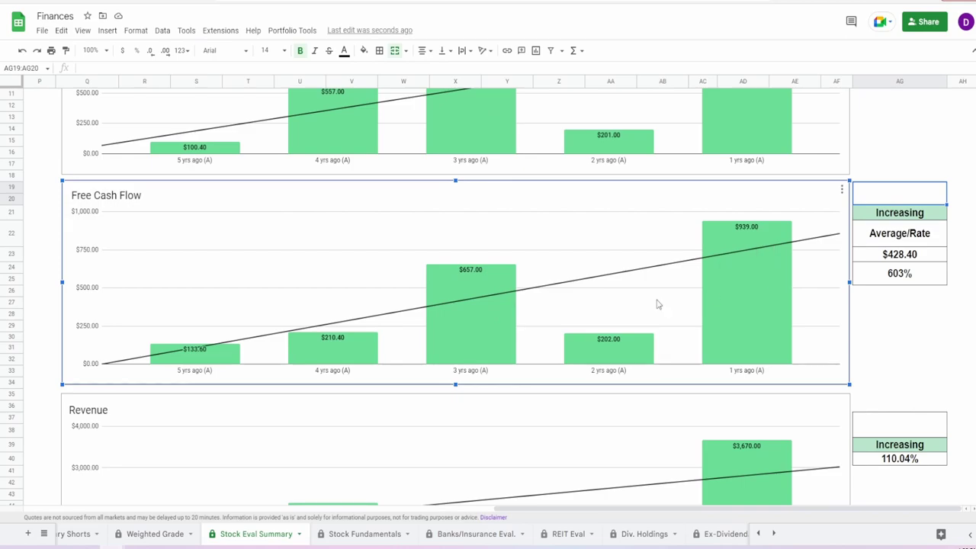
mouse_move(717, 263)
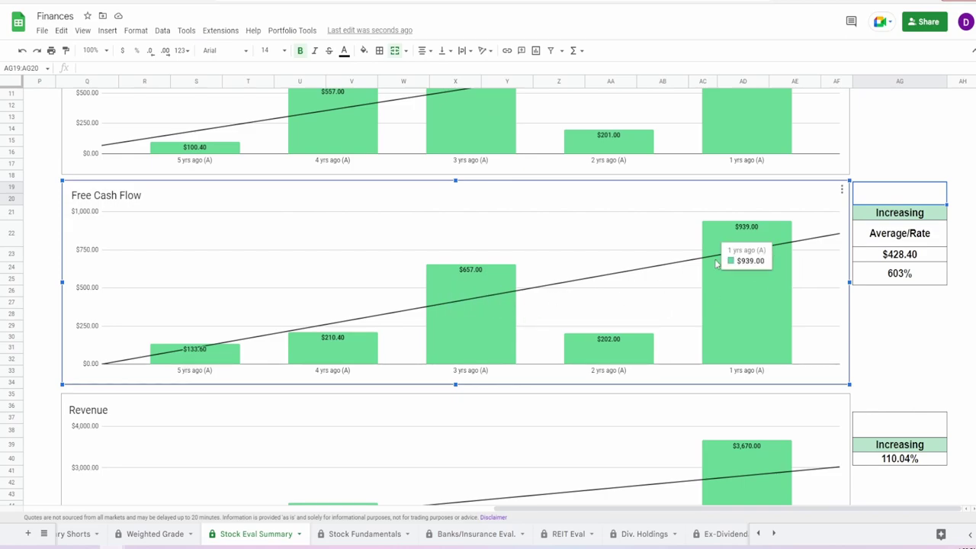
left_click(904, 200)
type("45%")
key("Return")
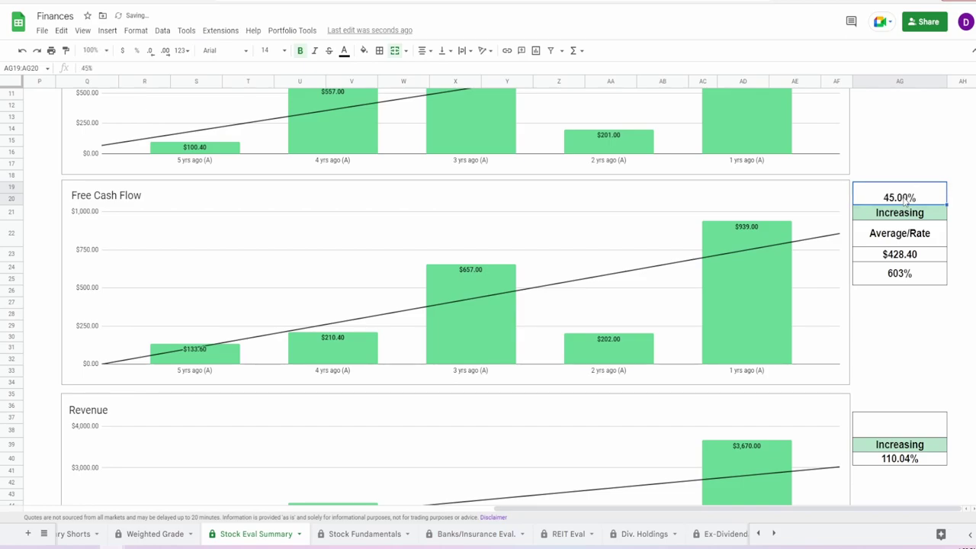
Scroll down to the Revenue chart and select it to review its values.
scroll(889, 265, "down", 2)
scroll(889, 266, "down", 1)
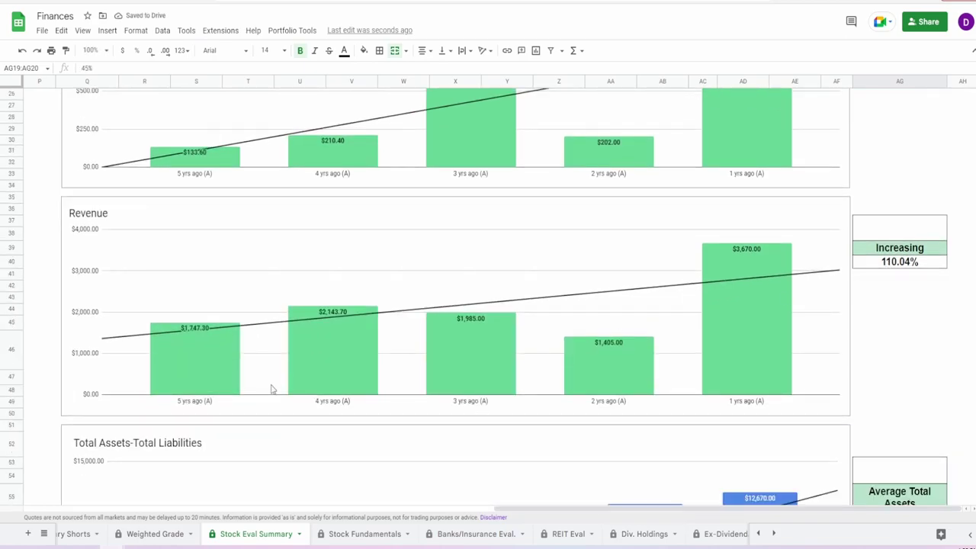
left_click(193, 361)
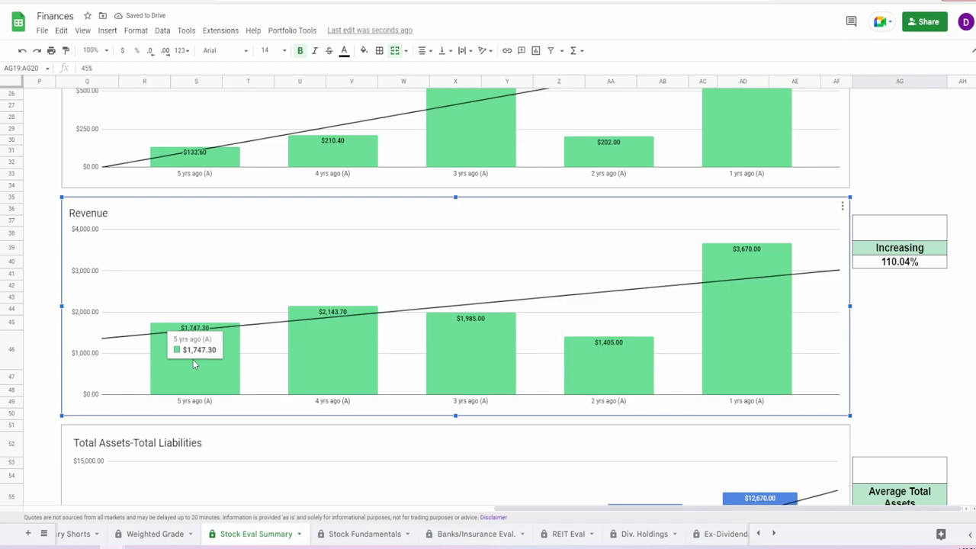
Check the formula behind the 110.04% Revenue growth and read the Revenue chart values.
mouse_move(788, 318)
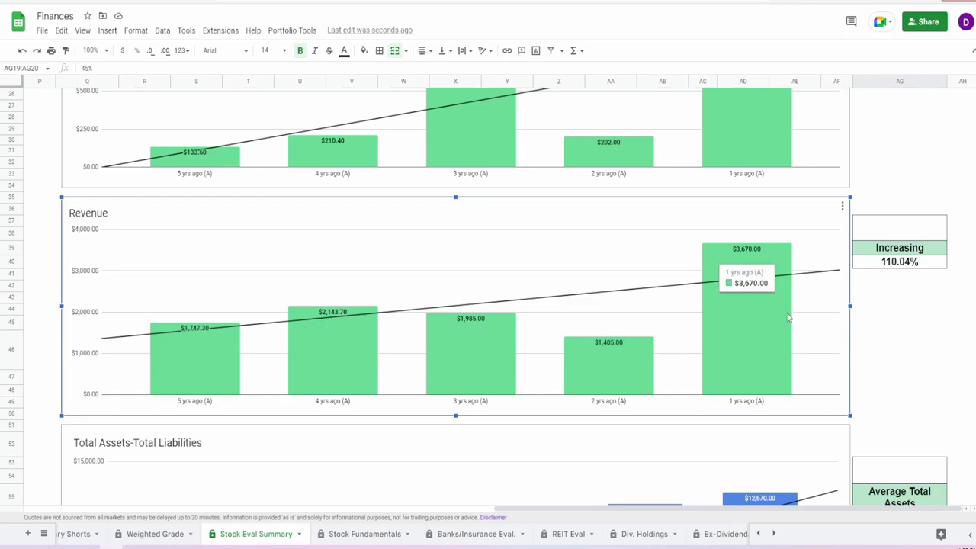
left_click(934, 266)
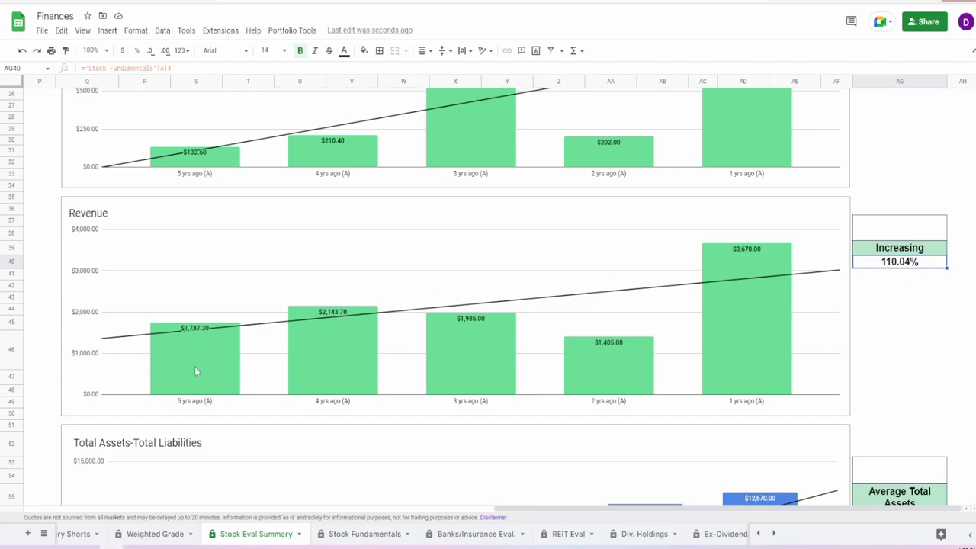
left_click(170, 372)
mouse_move(298, 352)
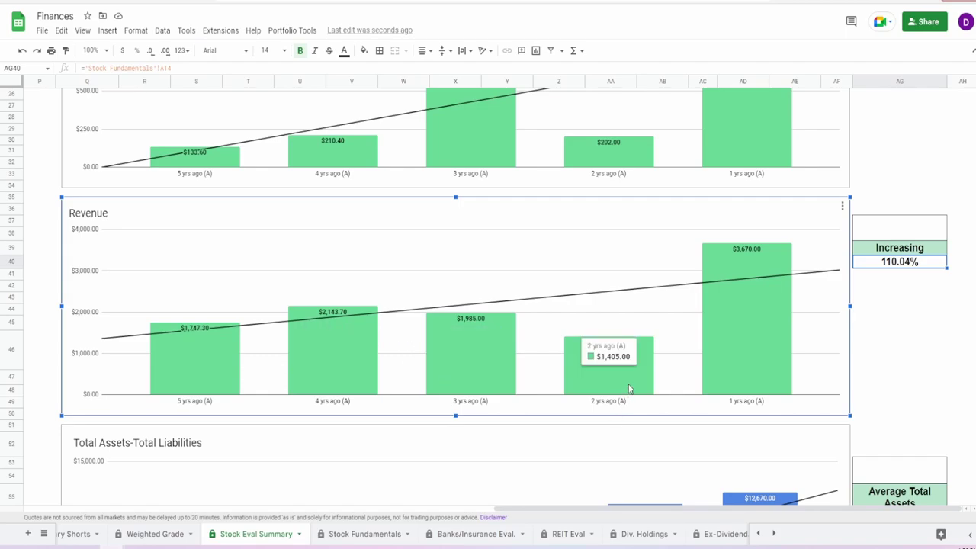
Enter a 35% Revenue weight in merged cell AG37:AG38.
left_click(889, 237)
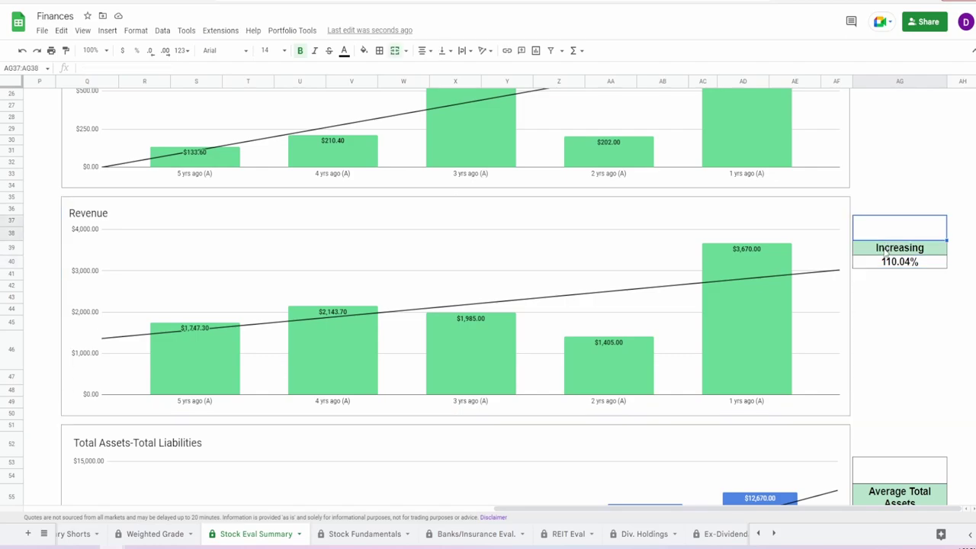
type("35%")
key("Return")
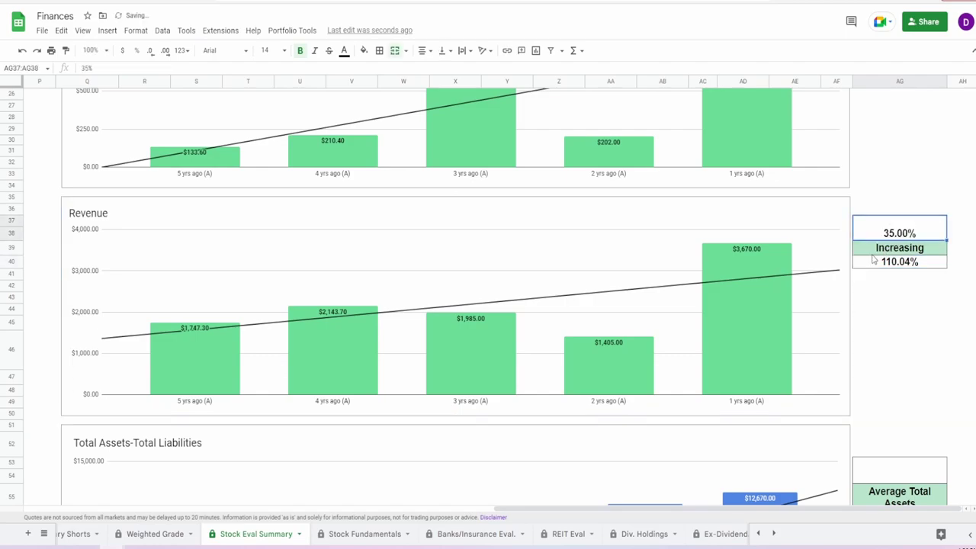
Review the Total Assets-Total Liabilities chart and its average assets, average liabilities and difference formulas.
scroll(846, 300, "down", 5)
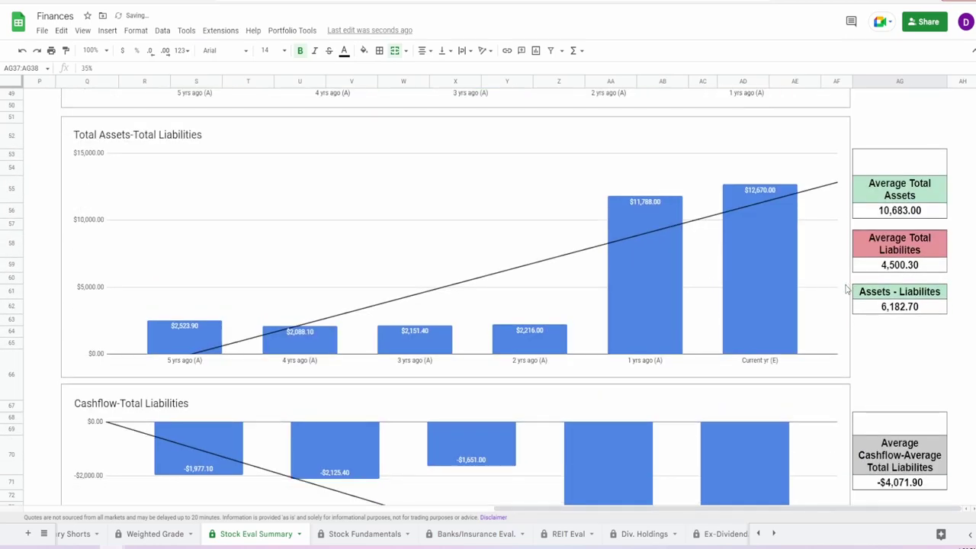
left_click(339, 331)
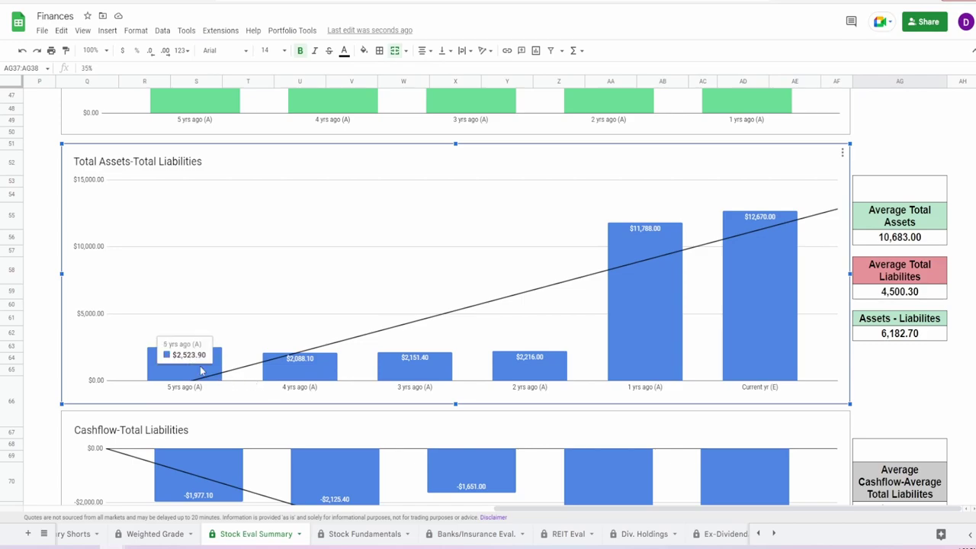
mouse_move(779, 286)
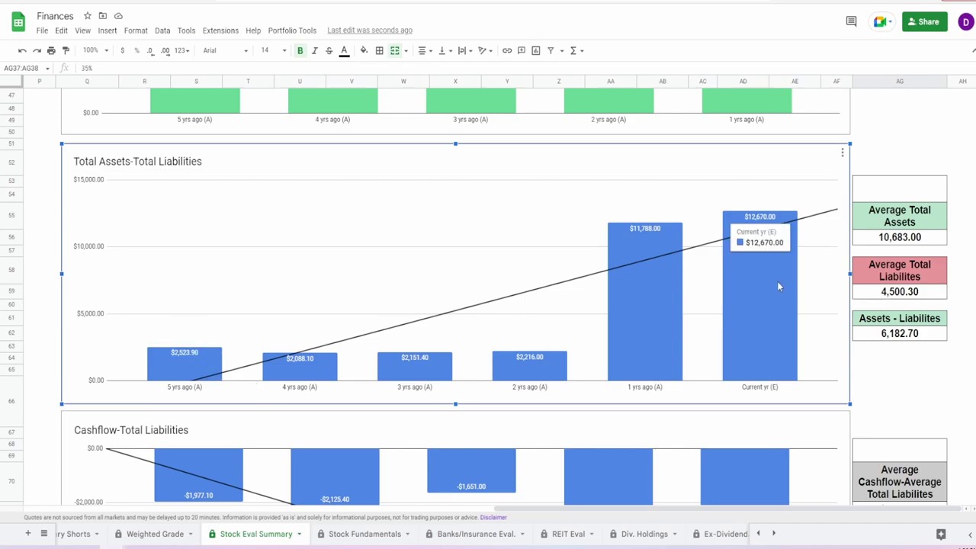
mouse_move(662, 316)
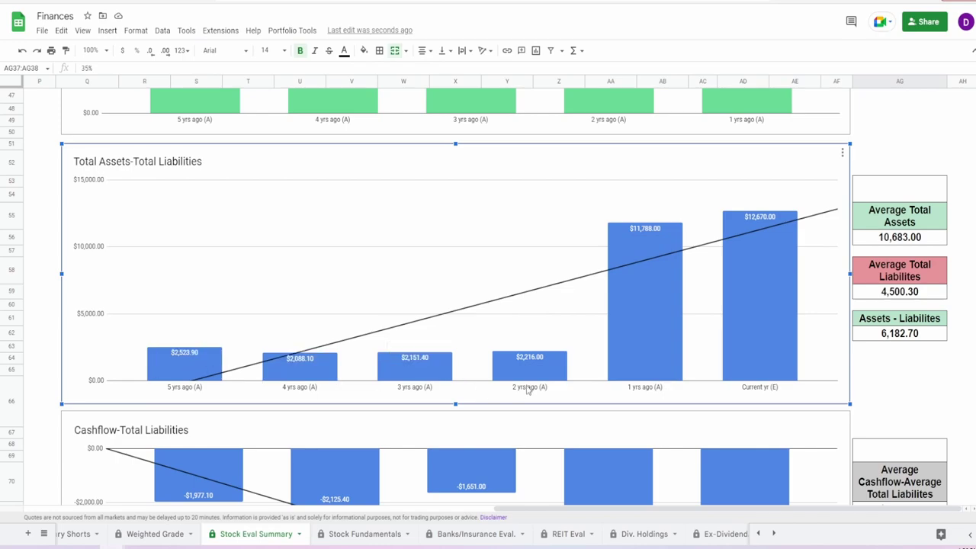
mouse_move(534, 379)
mouse_move(179, 366)
mouse_move(545, 360)
left_click(897, 238)
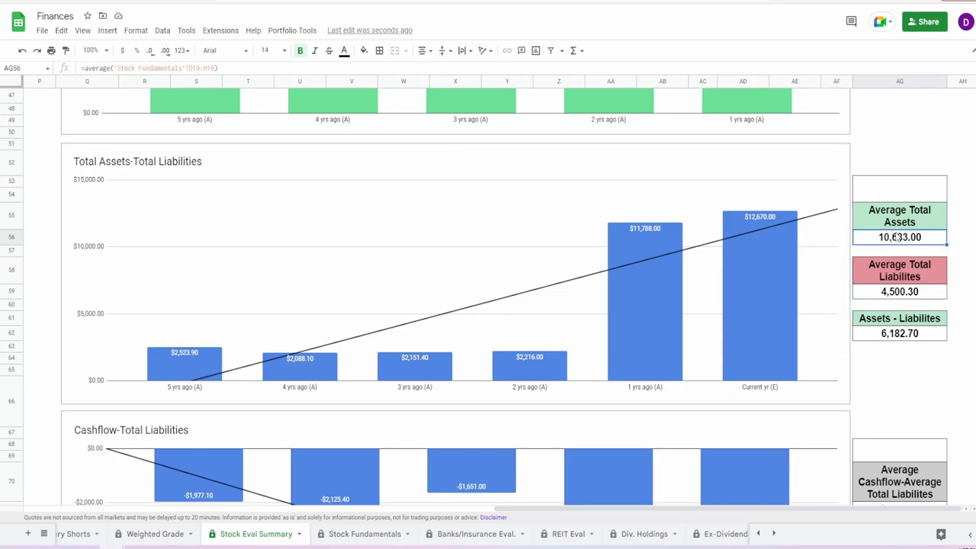
left_click(894, 293)
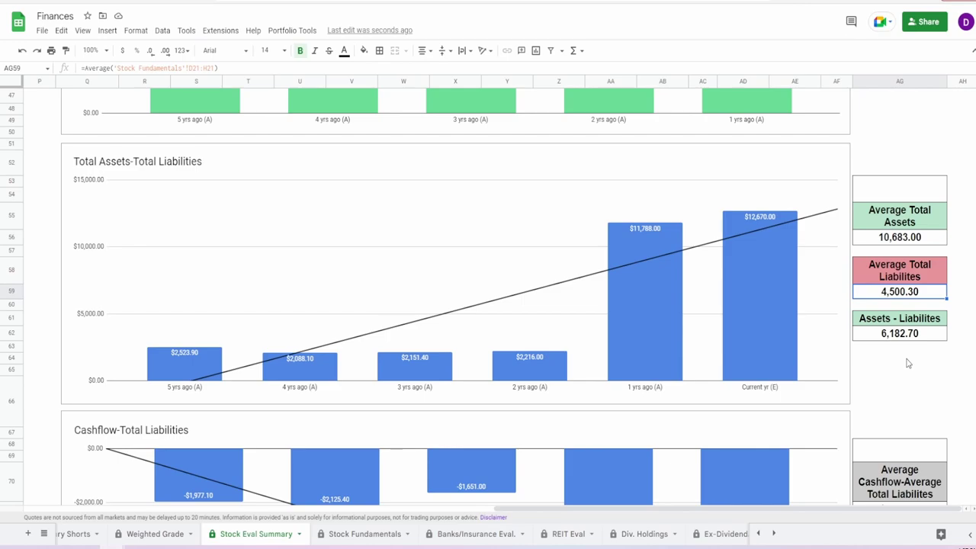
left_click(901, 336)
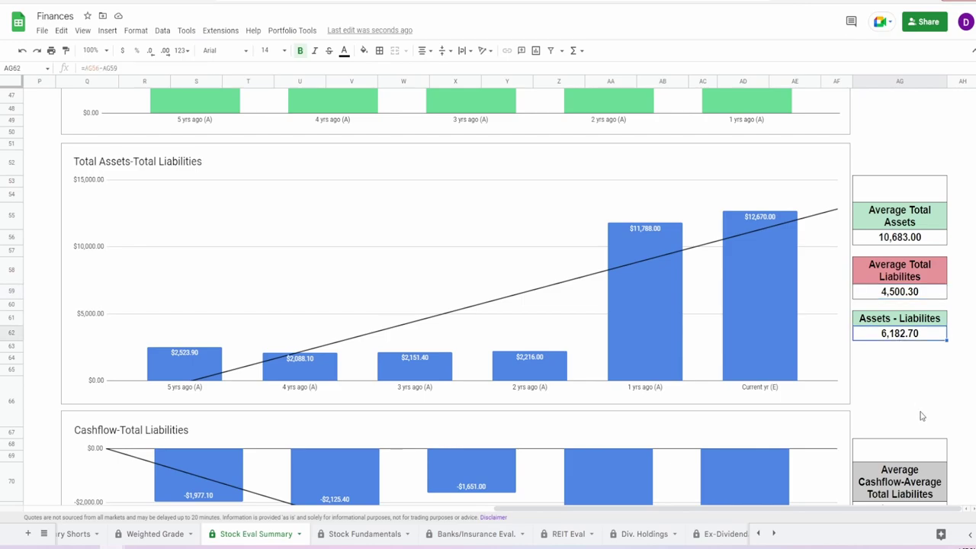
Enter a 30% weight in merged cell AG53:AG54 above Average Total Assets.
left_click(923, 188)
type("30%")
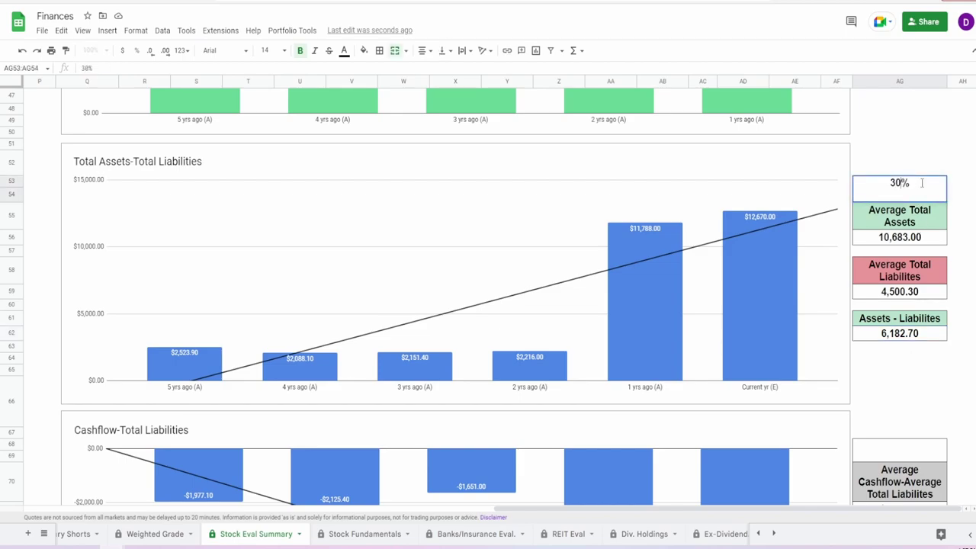
key("Return")
left_click(732, 309)
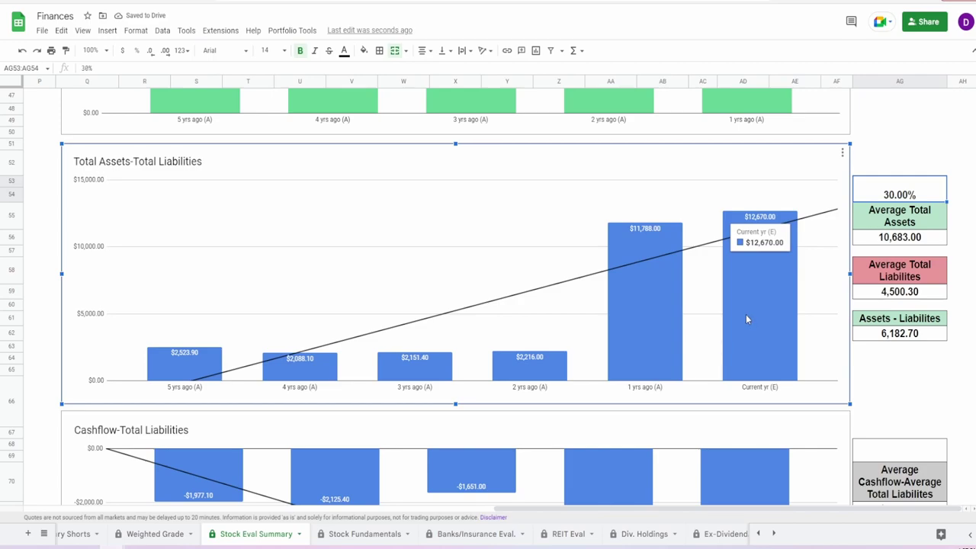
Review the Cashflow-Total Liabilities chart and the formula behind the -$4,071.90 average.
scroll(534, 321, "down", 3)
left_click(302, 326)
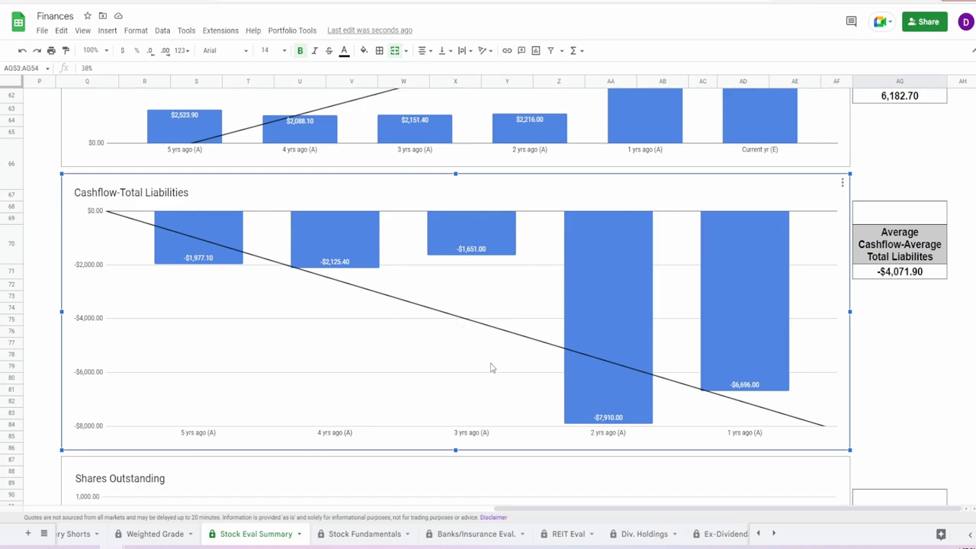
mouse_move(598, 399)
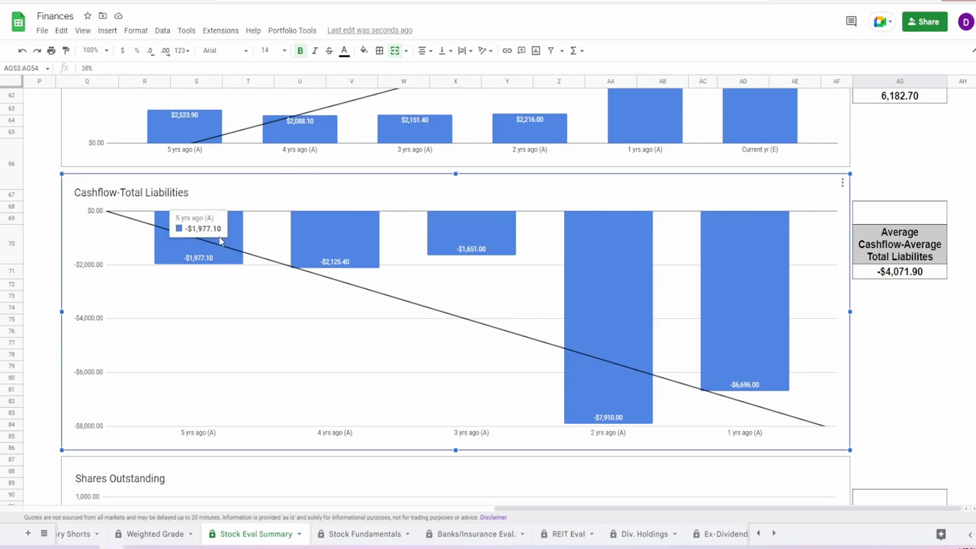
mouse_move(322, 257)
mouse_move(475, 233)
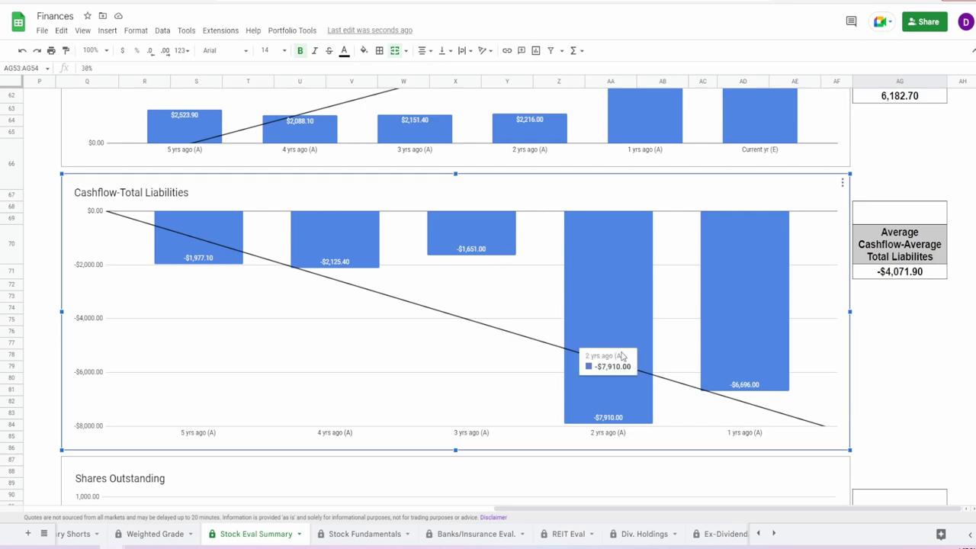
mouse_move(734, 337)
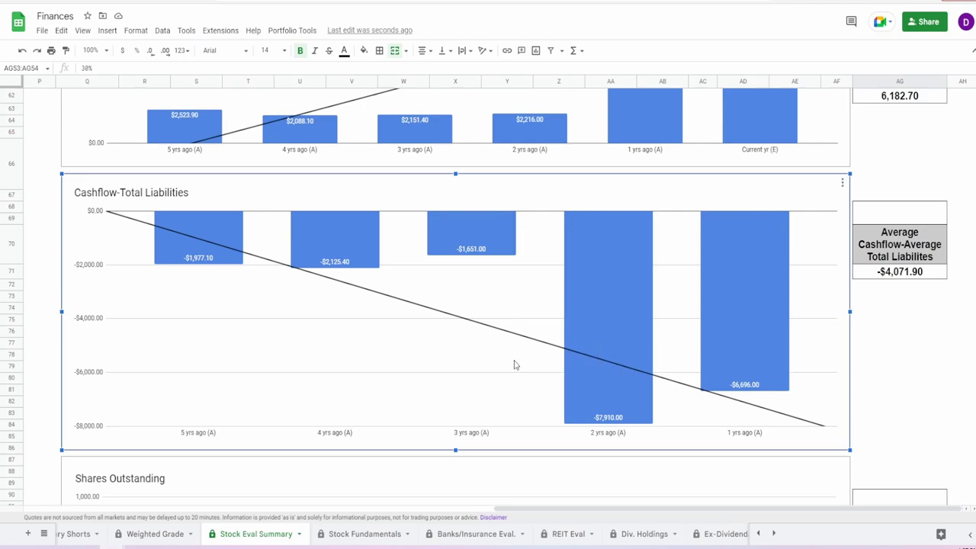
mouse_move(577, 335)
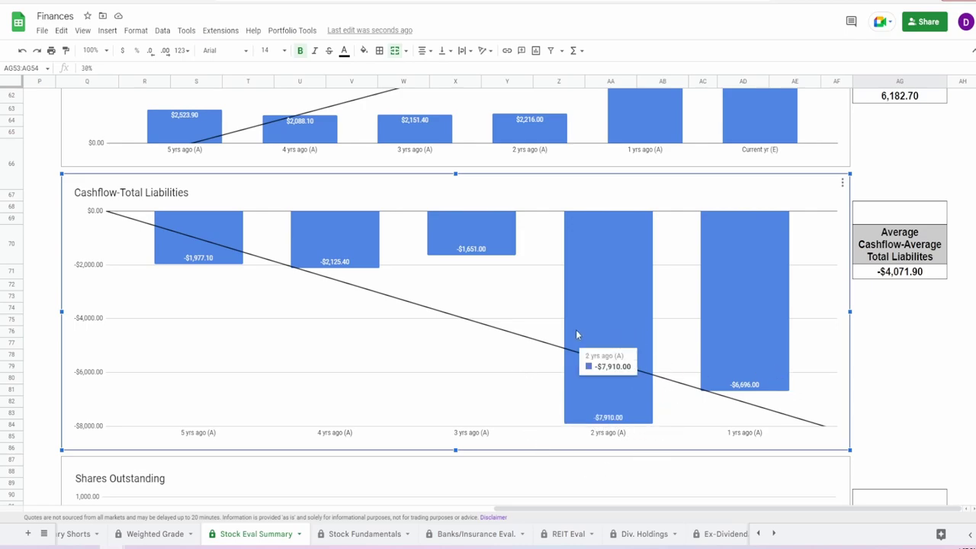
scroll(603, 457, "up", 4)
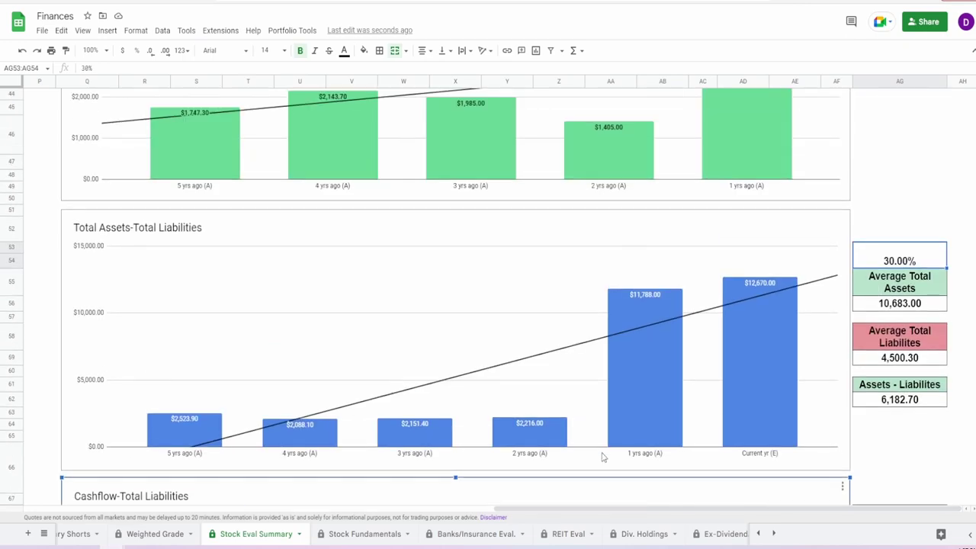
scroll(607, 420, "up", 7)
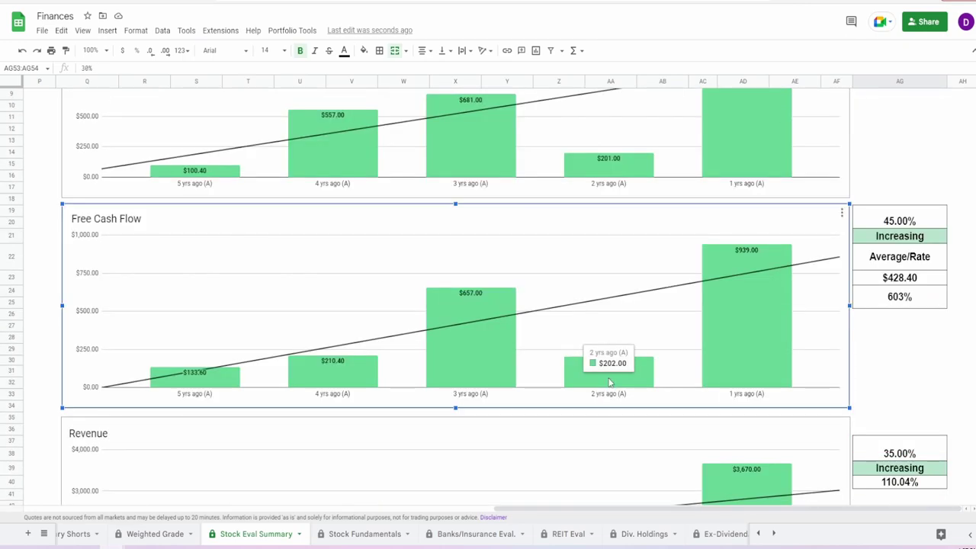
scroll(608, 379, "down", 11)
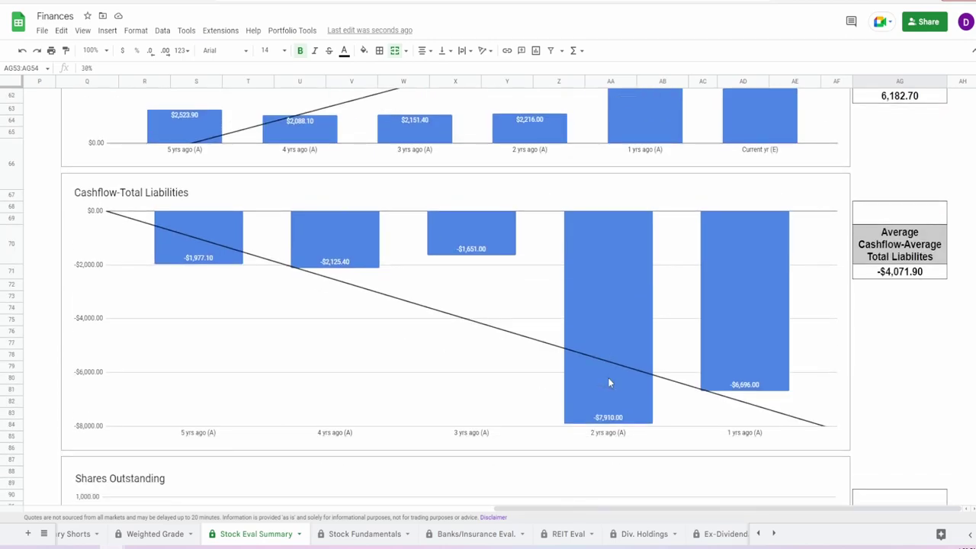
left_click(898, 287)
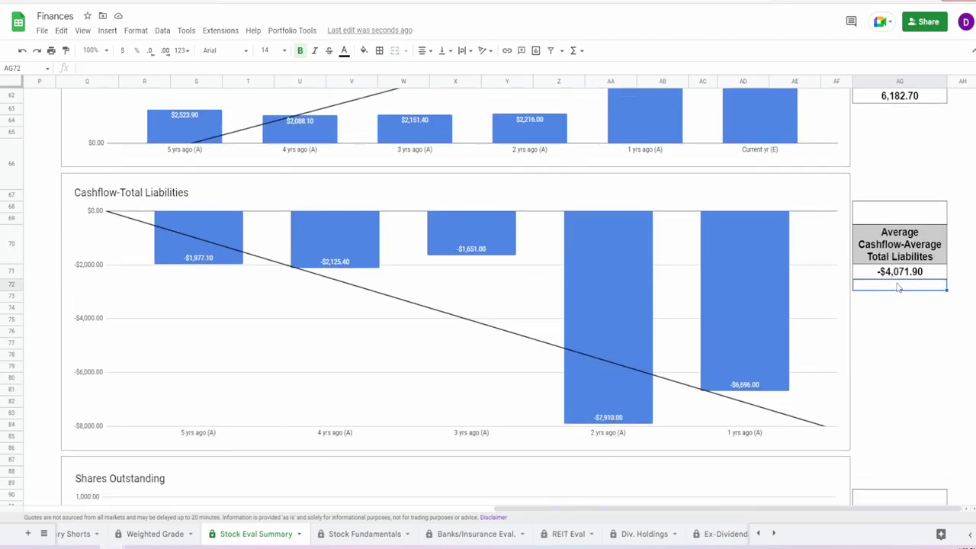
left_click(901, 278)
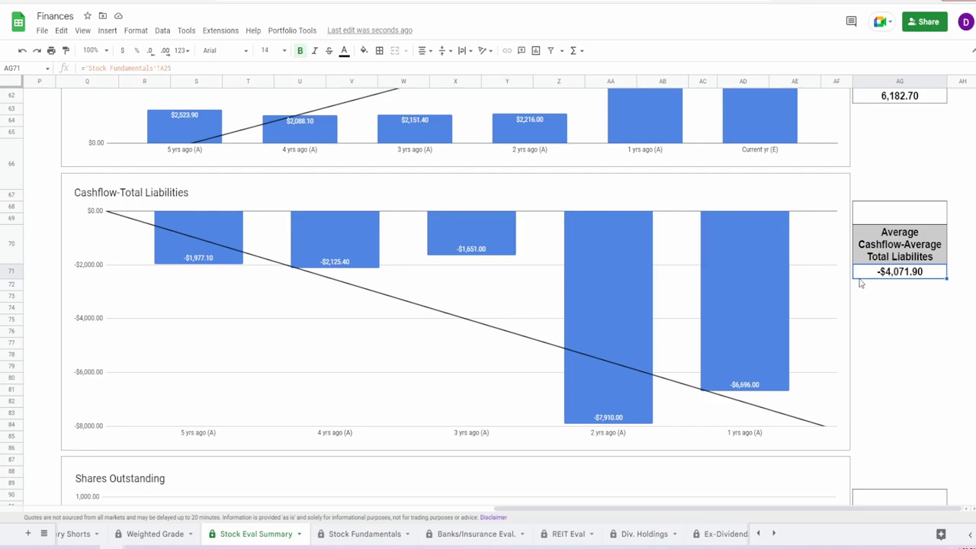
Enter a 50% grade in AG68:AG69, correcting an initial 35.
left_click(889, 216)
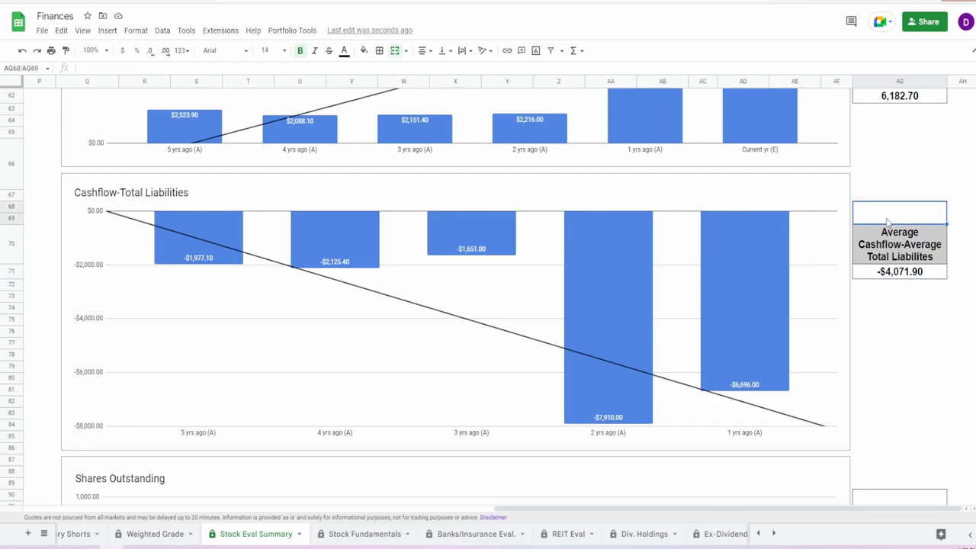
type("35")
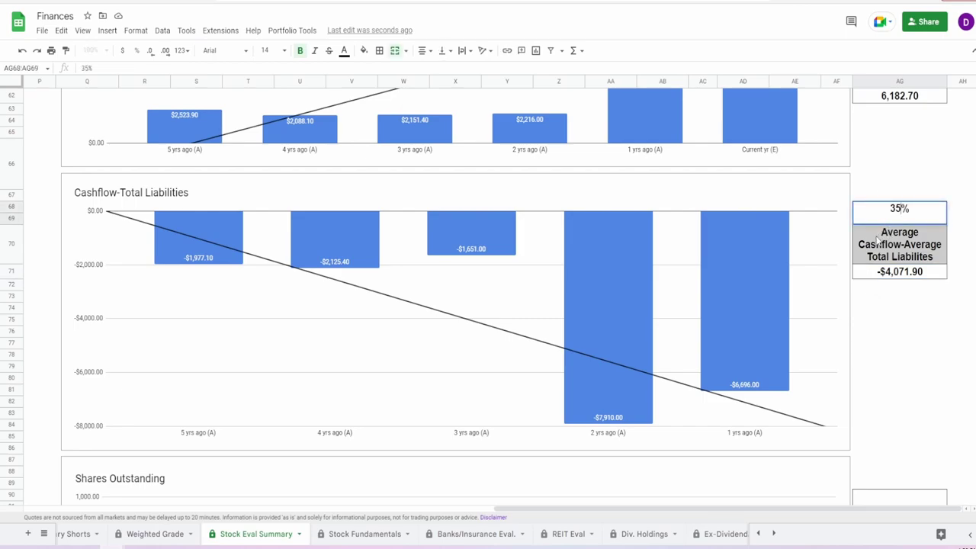
key("BackSpace")
key("BackSpace")
type("50")
key("Return")
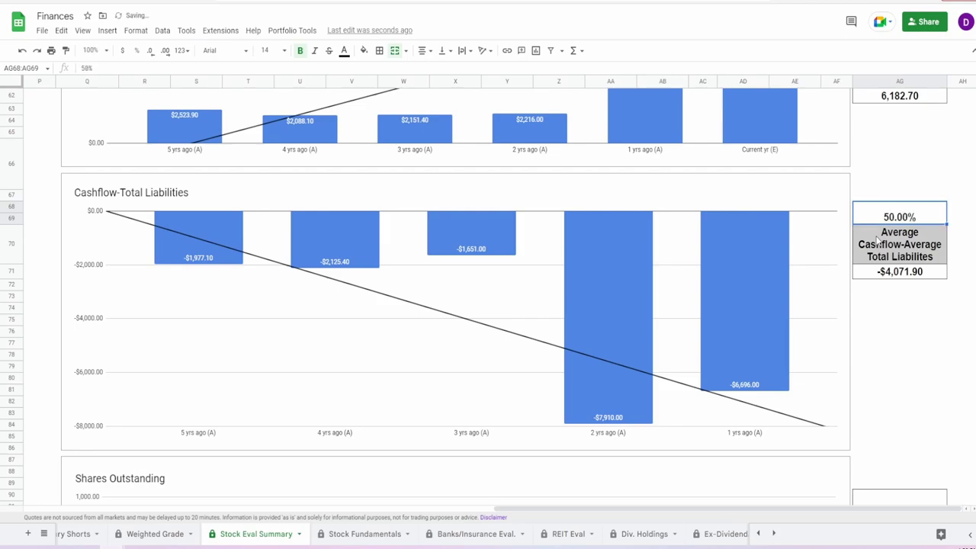
left_click(619, 360)
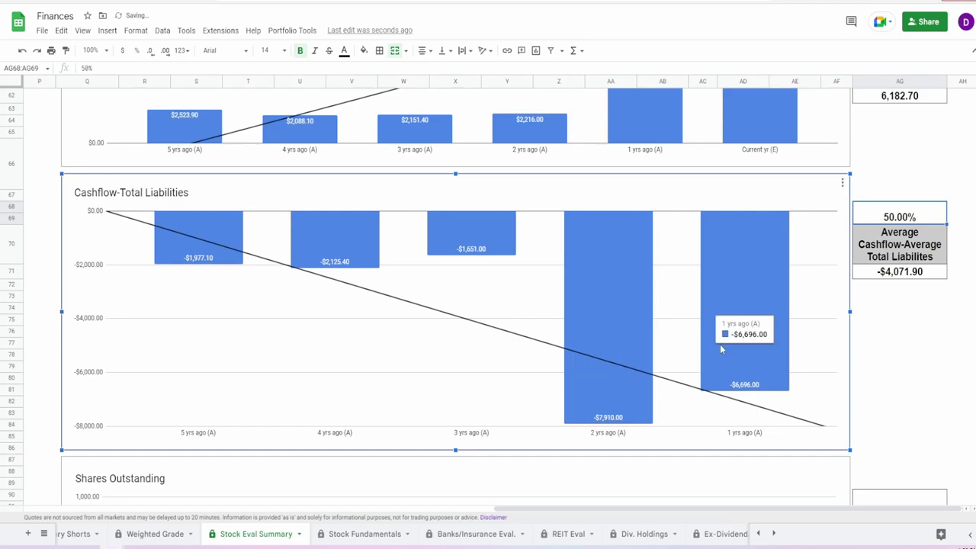
Review the Shares Outstanding chart and the formulas behind the 71.19% and -3.07% changes.
scroll(725, 328, "down", 5)
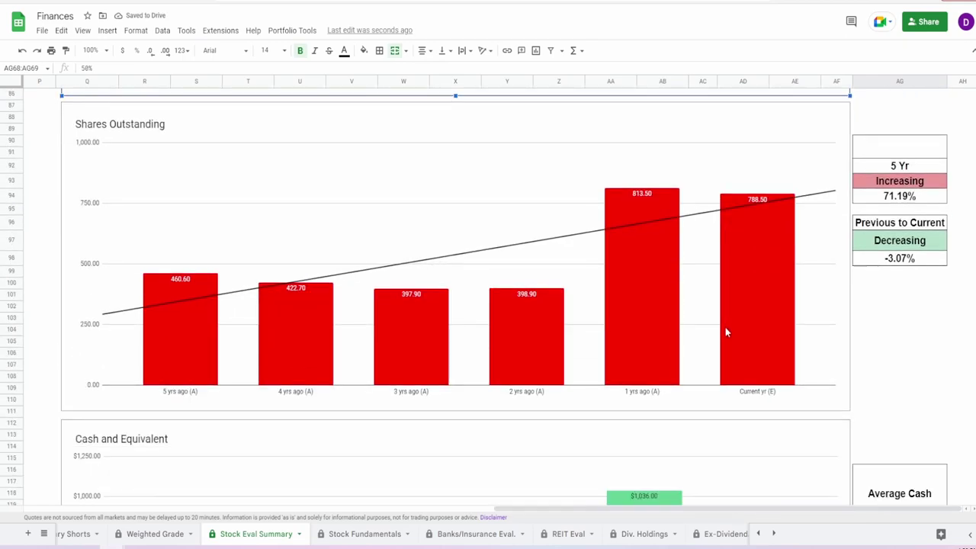
left_click(161, 295)
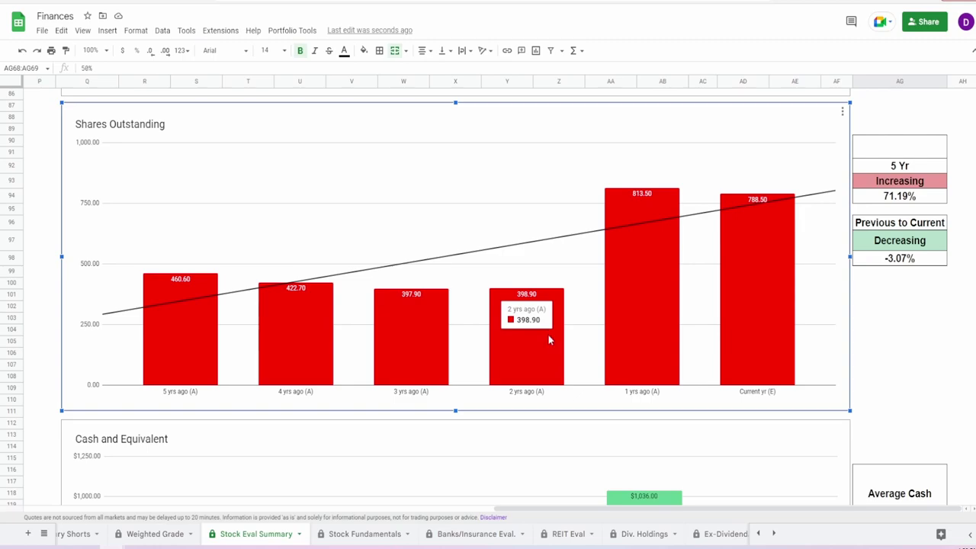
mouse_move(739, 313)
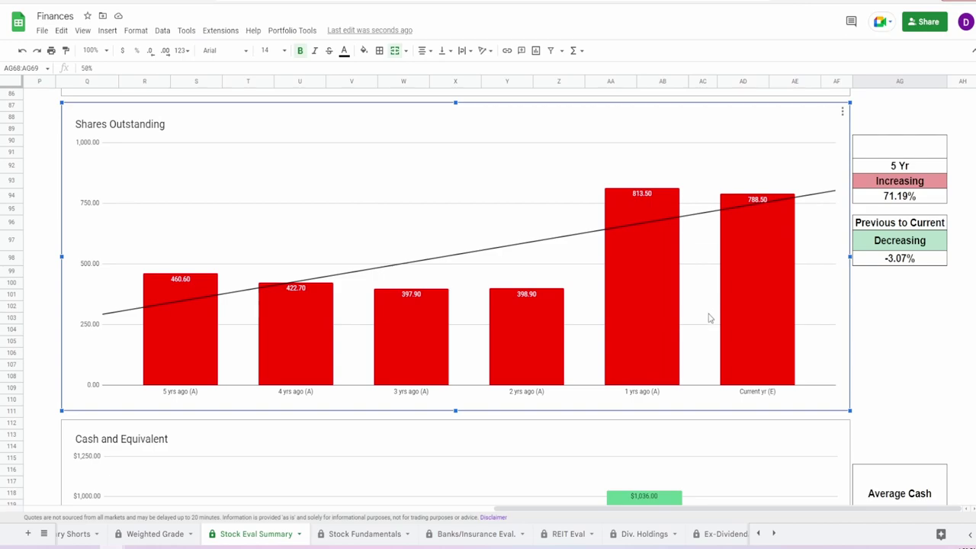
mouse_move(170, 348)
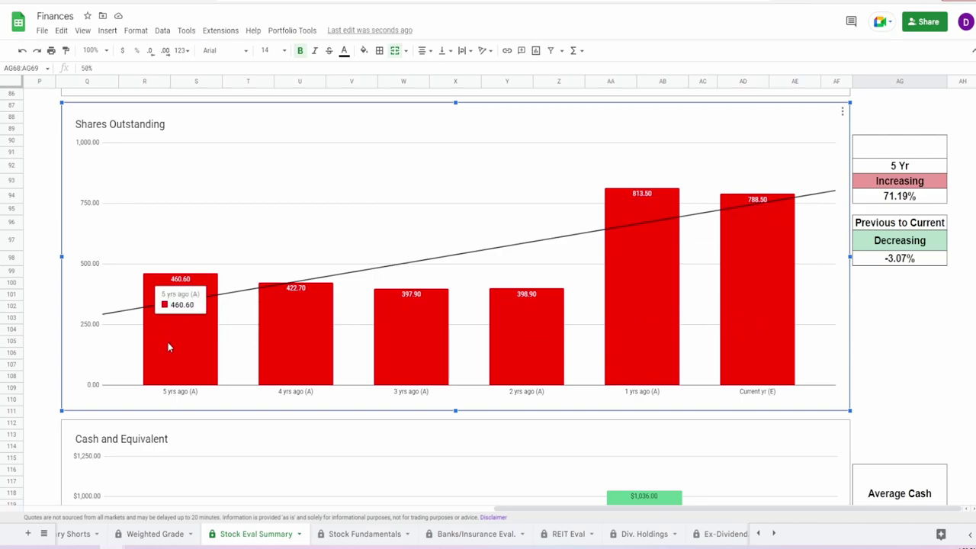
mouse_move(831, 359)
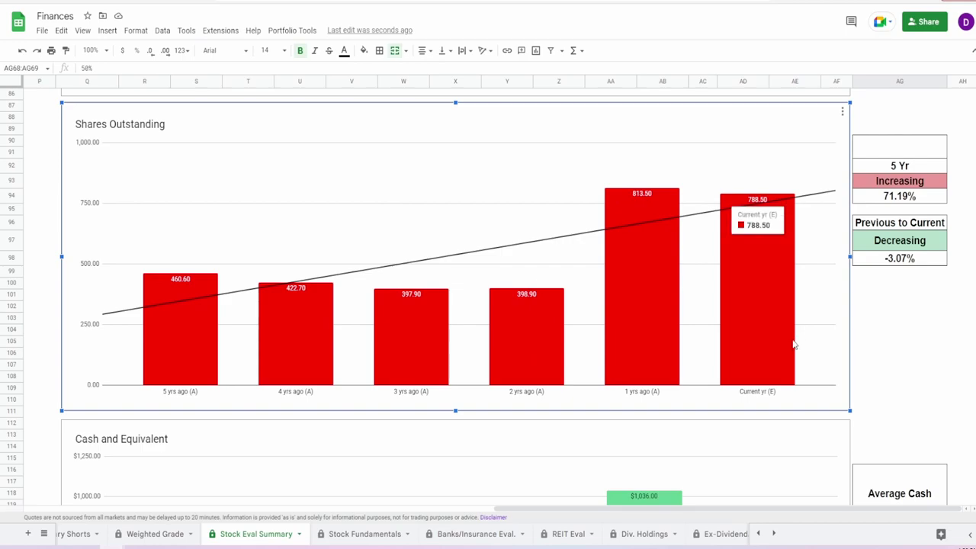
left_click(868, 200)
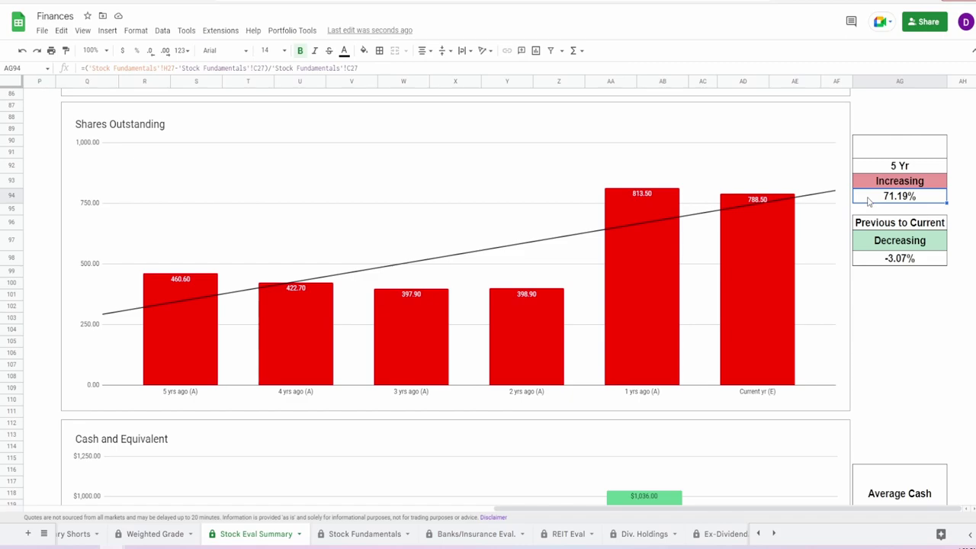
left_click(897, 271)
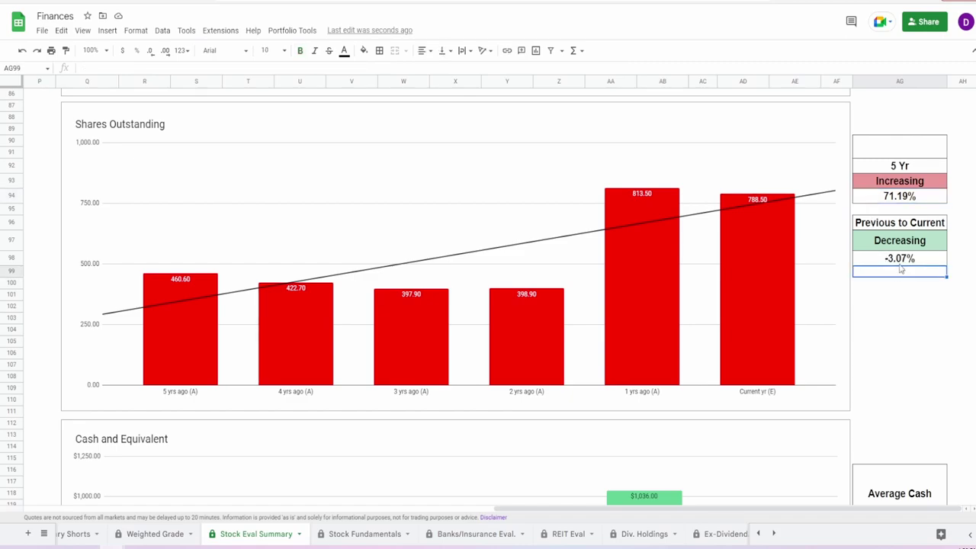
left_click(902, 260)
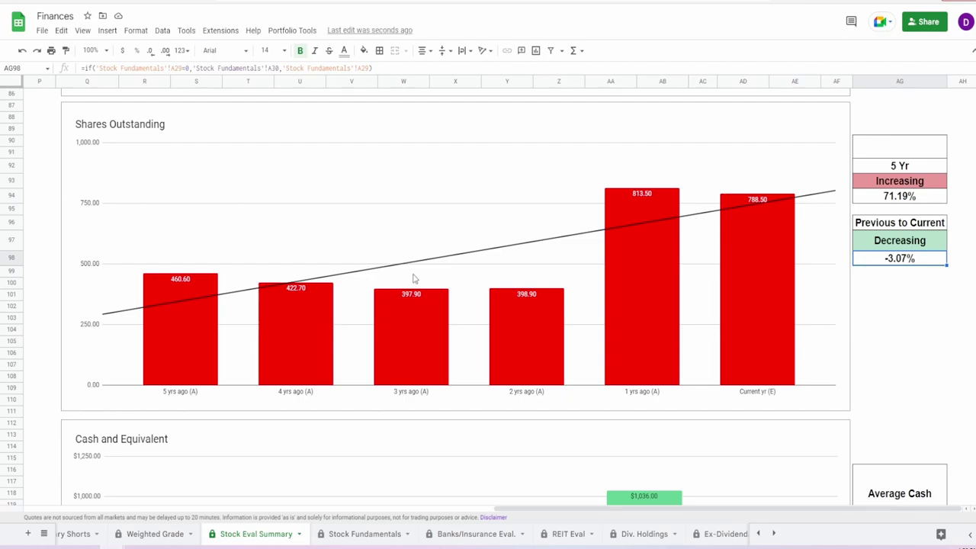
left_click(644, 216)
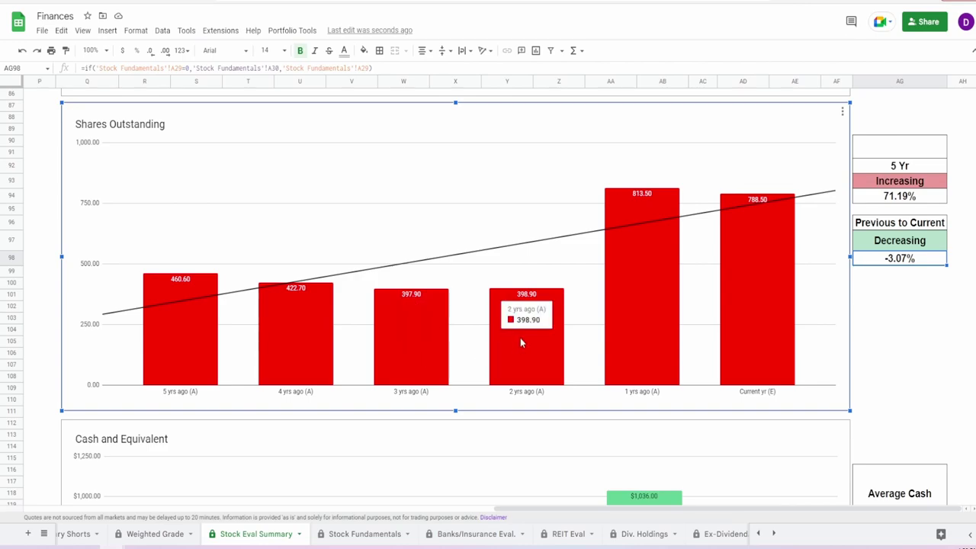
Enter a 20% Shares Outstanding grade in merged cell AG90:AG91.
left_click(895, 152)
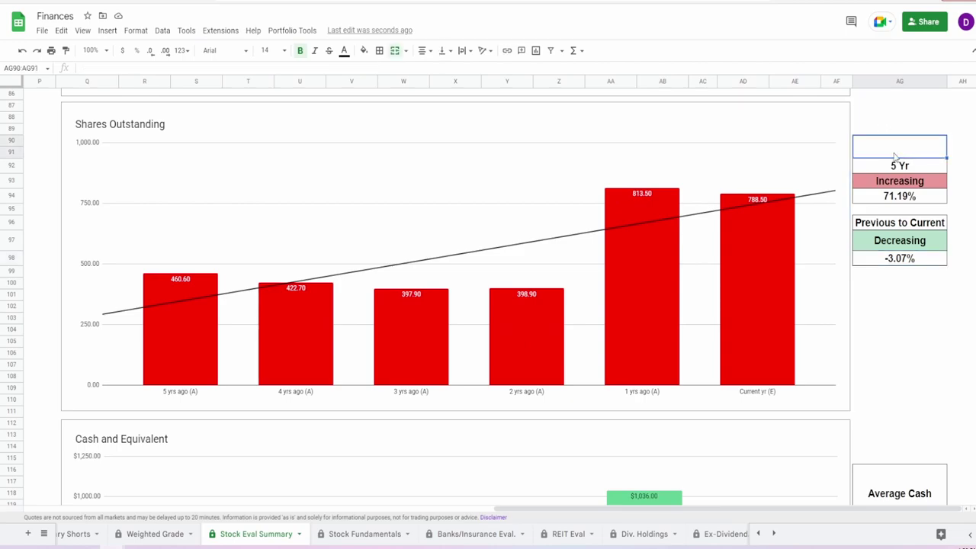
type("20%")
key("Return")
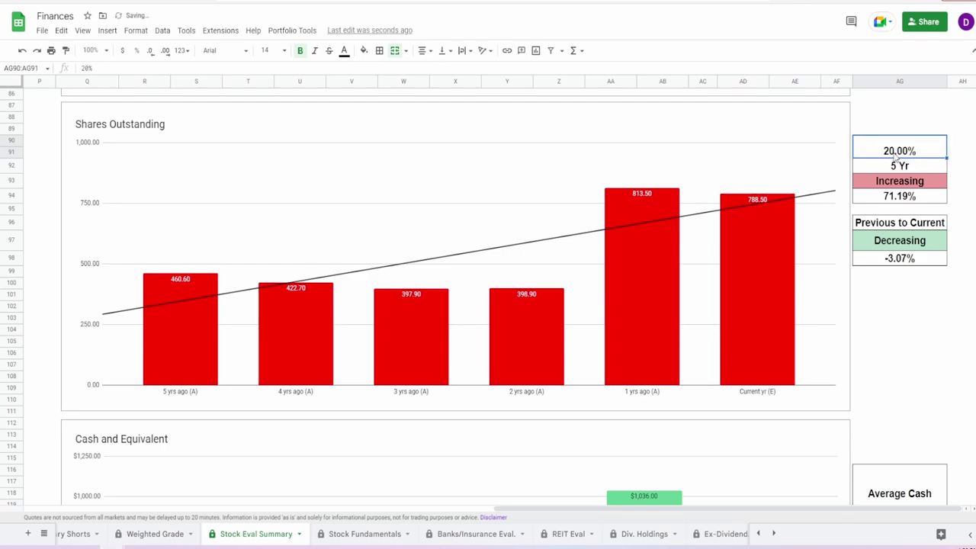
left_click(913, 196)
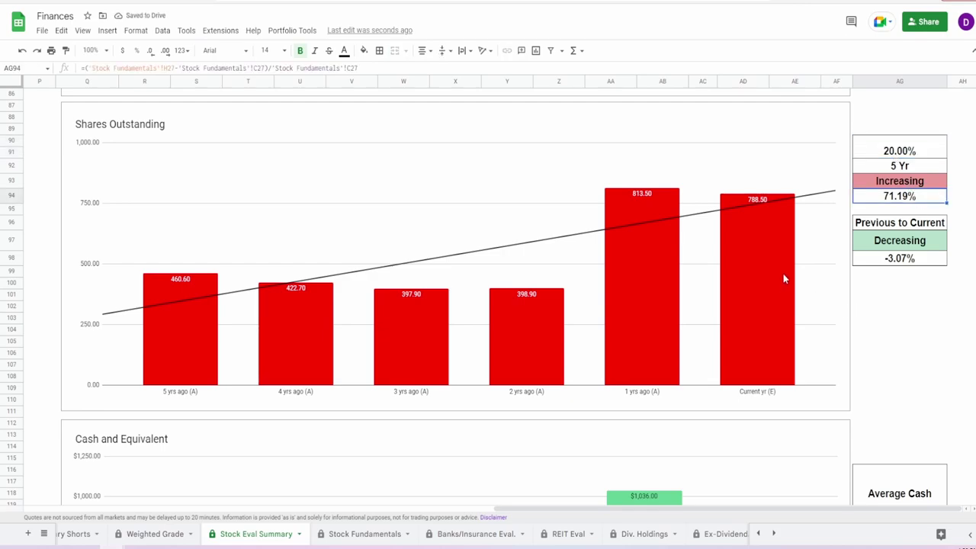
left_click(328, 311)
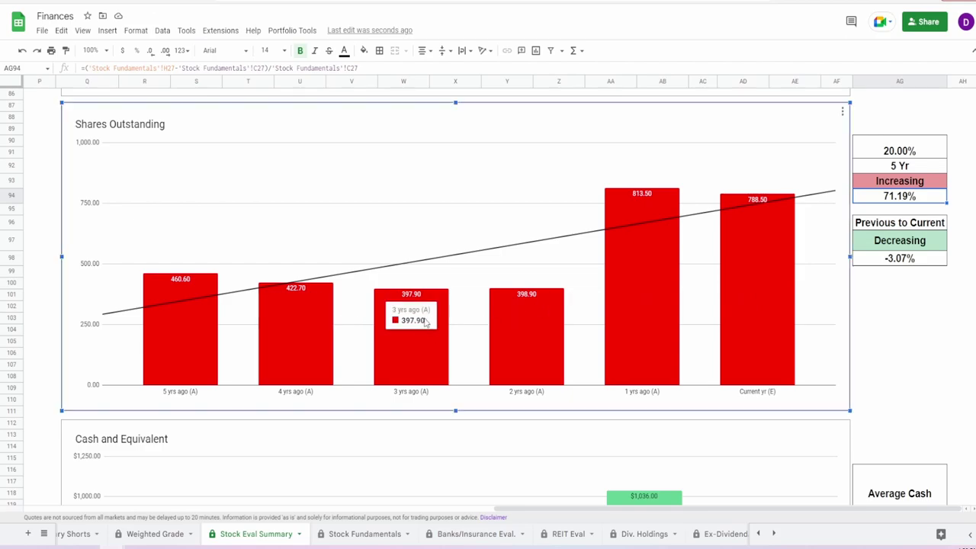
Review the Cash and Equivalent chart and its $439.42 Average Cash formula.
scroll(427, 328, "down", 4)
left_click(767, 324)
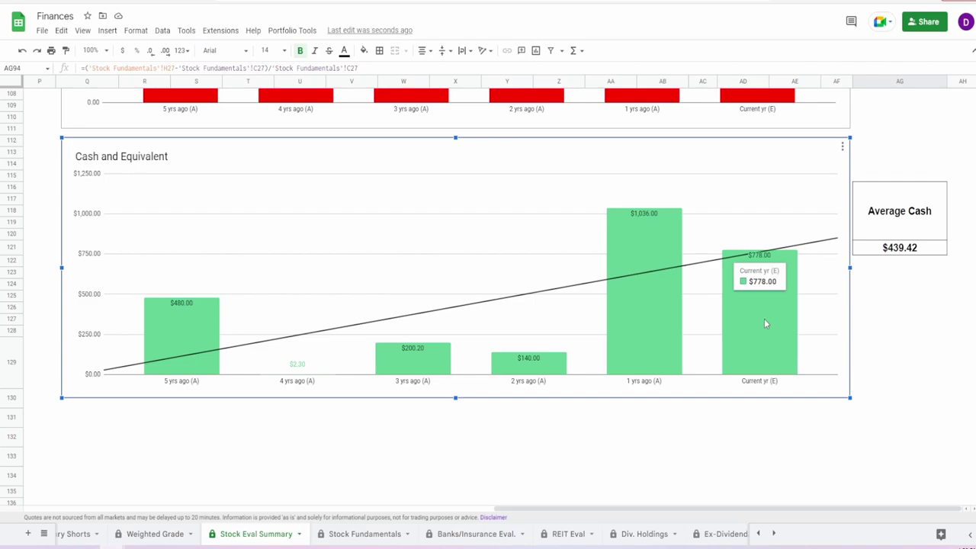
left_click(896, 251)
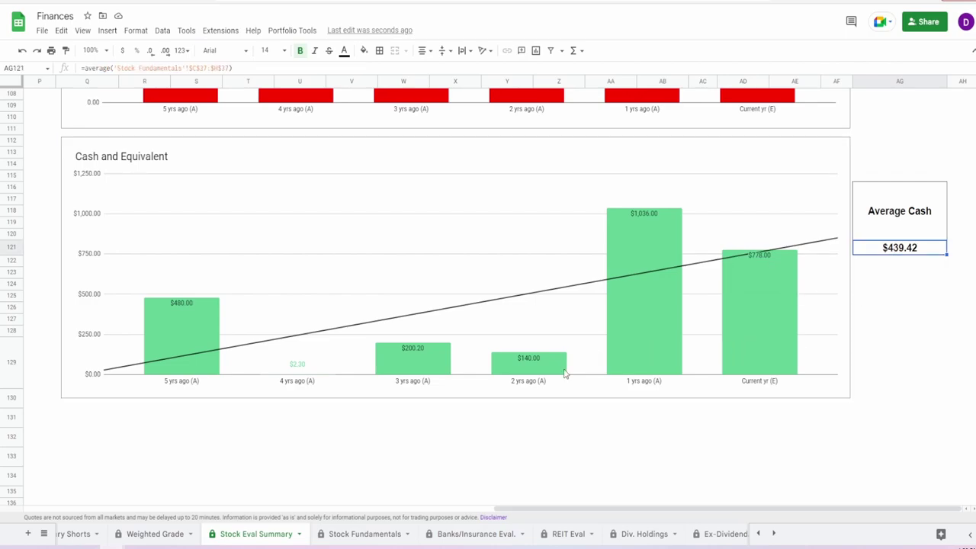
On the Weighted Grade sheet, view each measure's grade chart from Net Income to Shares Out., then the Total Grade.
left_click(134, 535)
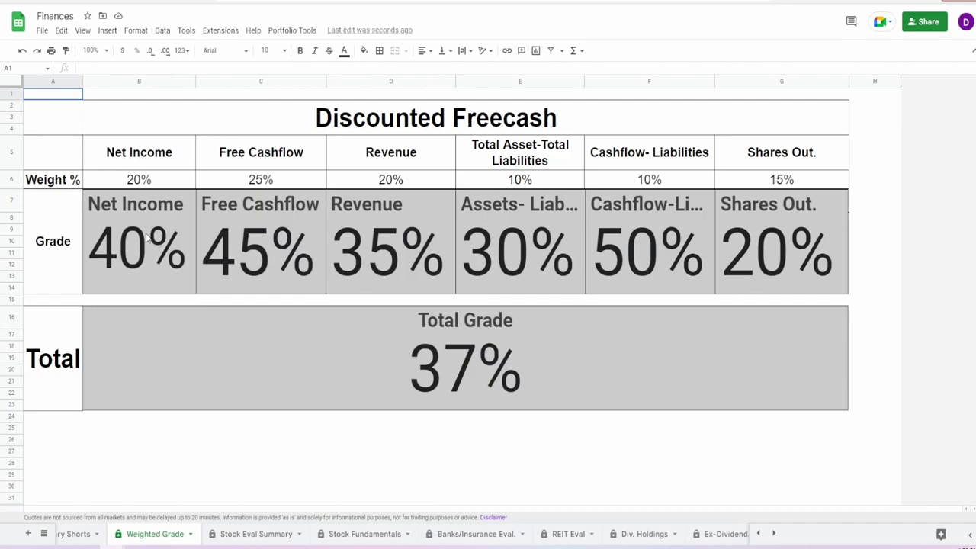
left_click(151, 240)
left_click(237, 257)
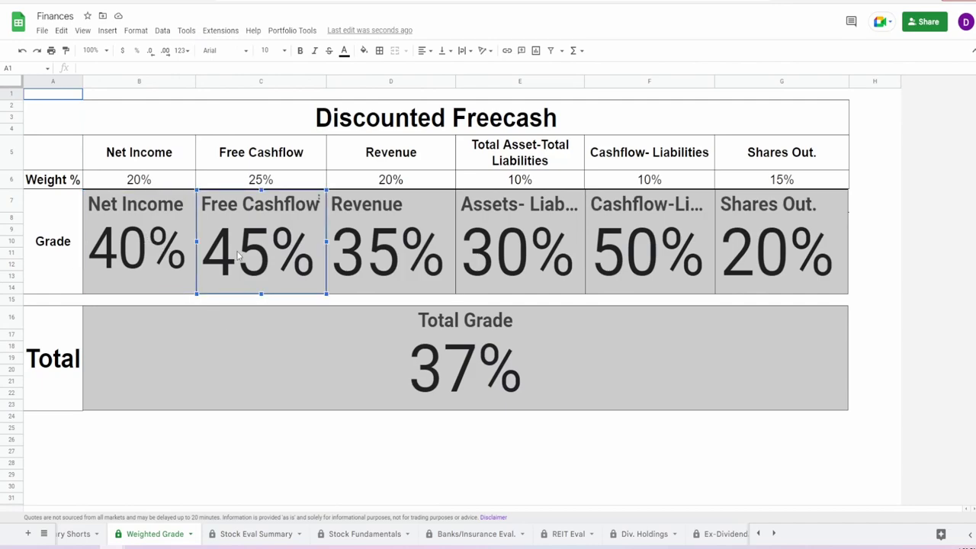
left_click(371, 254)
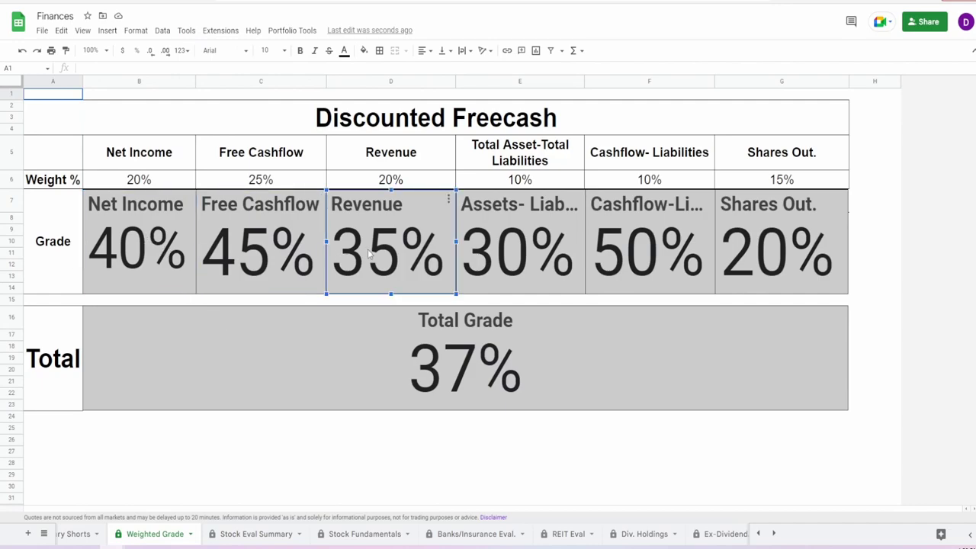
left_click(570, 254)
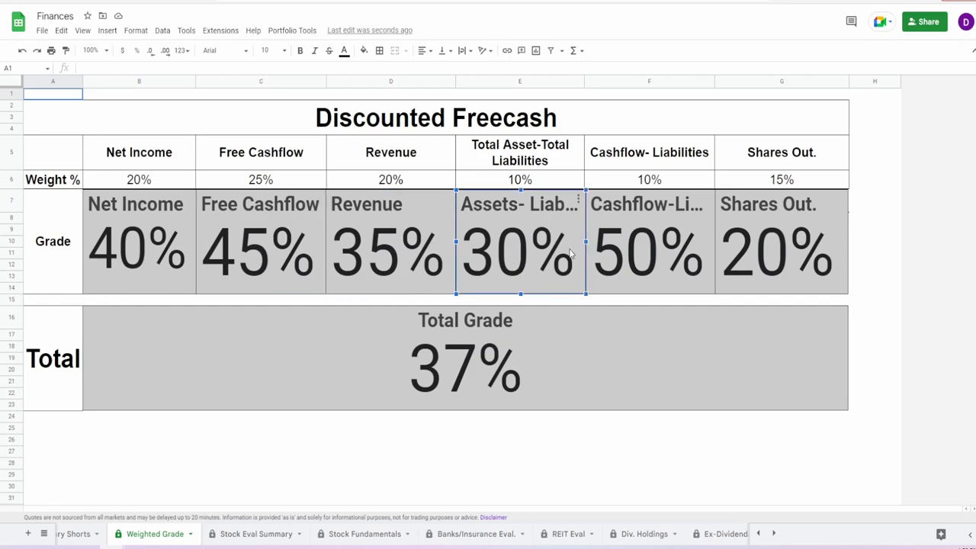
left_click(618, 244)
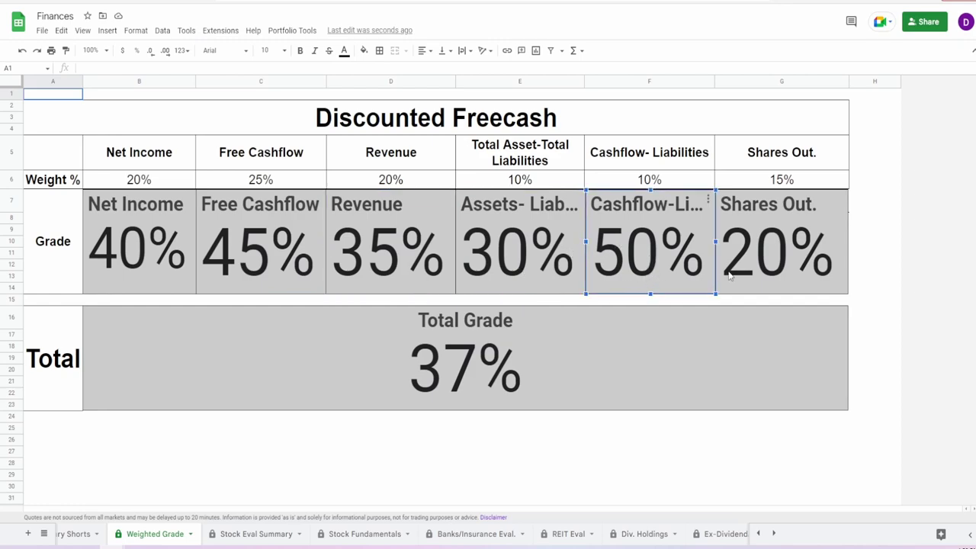
left_click(749, 250)
left_click(546, 358)
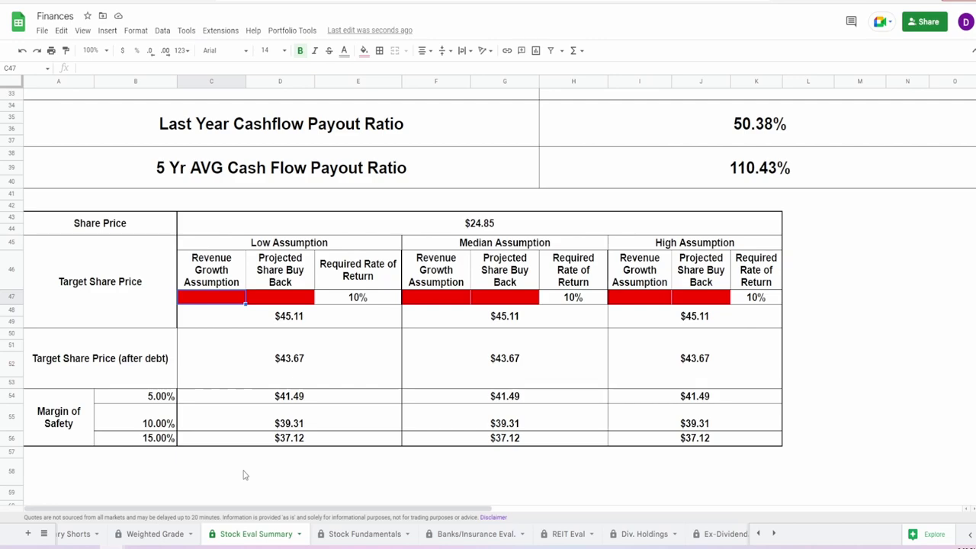
Enter revenue growth assumptions of 3% Low, 4% Median and 5% High.
type("3")
key("Tab")
key("Tab")
key("Tab")
type("4")
key("Tab")
key("Tab")
key("Tab")
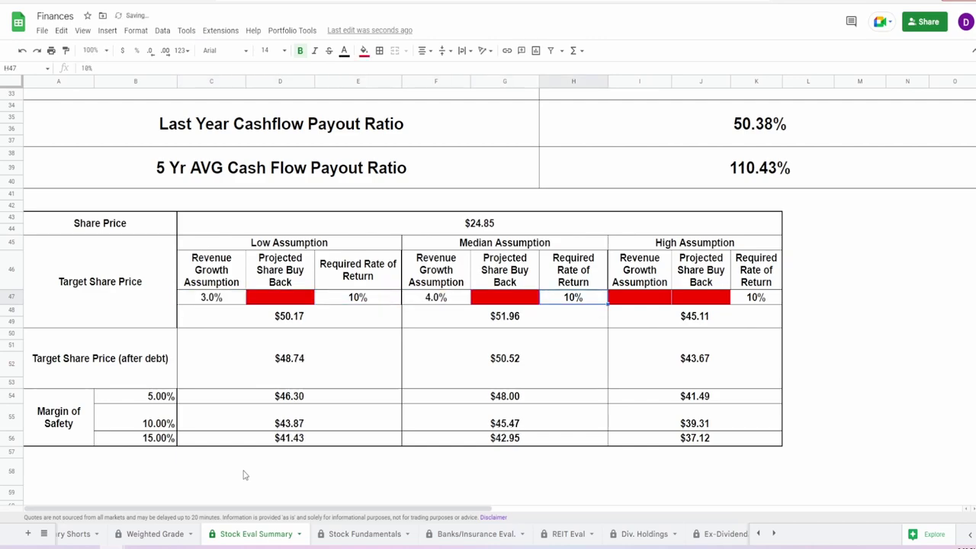
type("5")
key("shift+Tab")
key("shift+Tab")
key("shift+Tab")
key("shift+Tab")
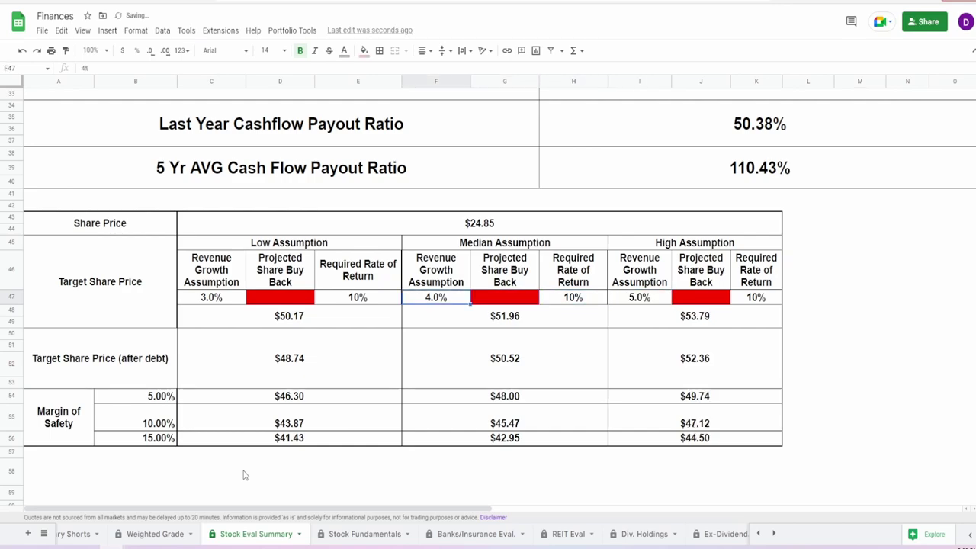
Enter projected share buybacks of -2% Low, 0% Median and 2% High.
key("shift+Tab")
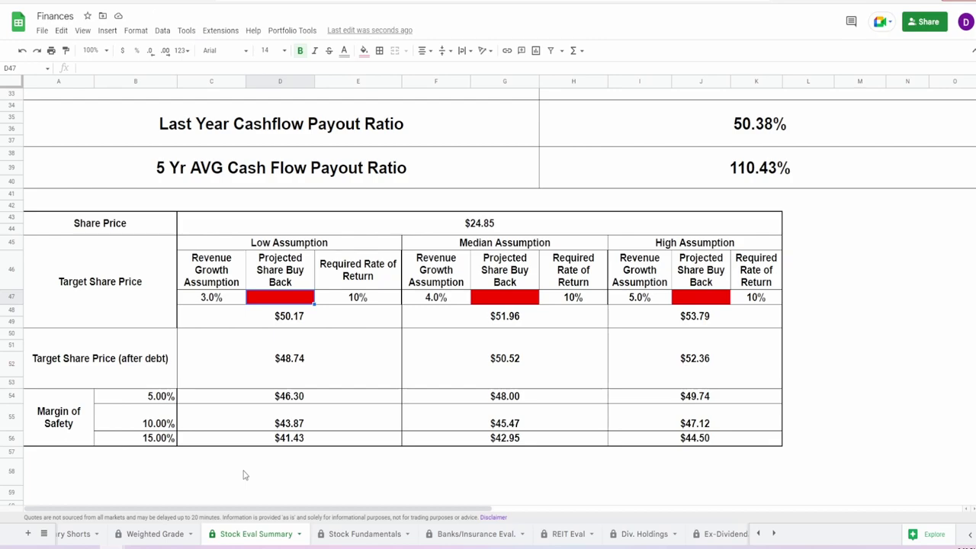
type("-2")
key("Tab")
key("Tab")
key("Tab")
type("0")
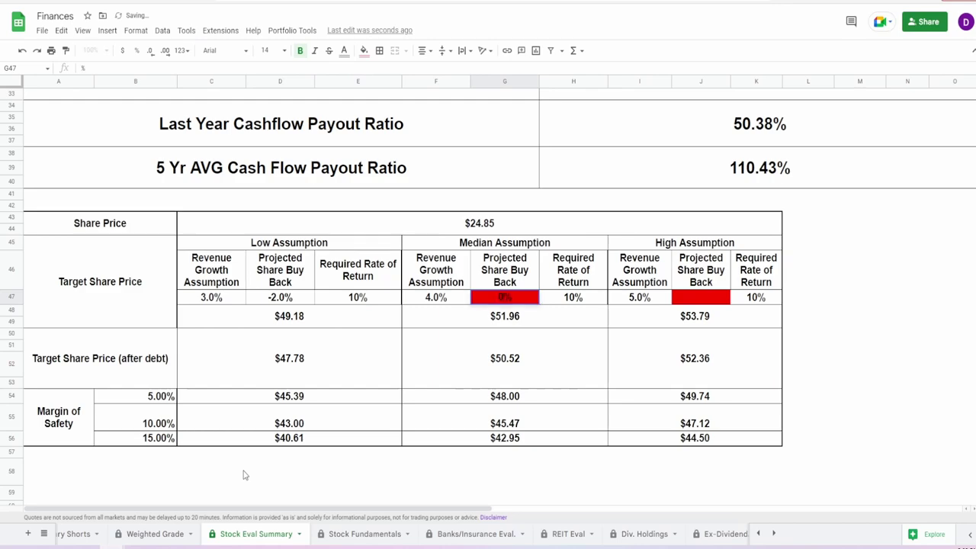
key("Tab")
key("Tab")
key("Tab")
type("2")
key("Return")
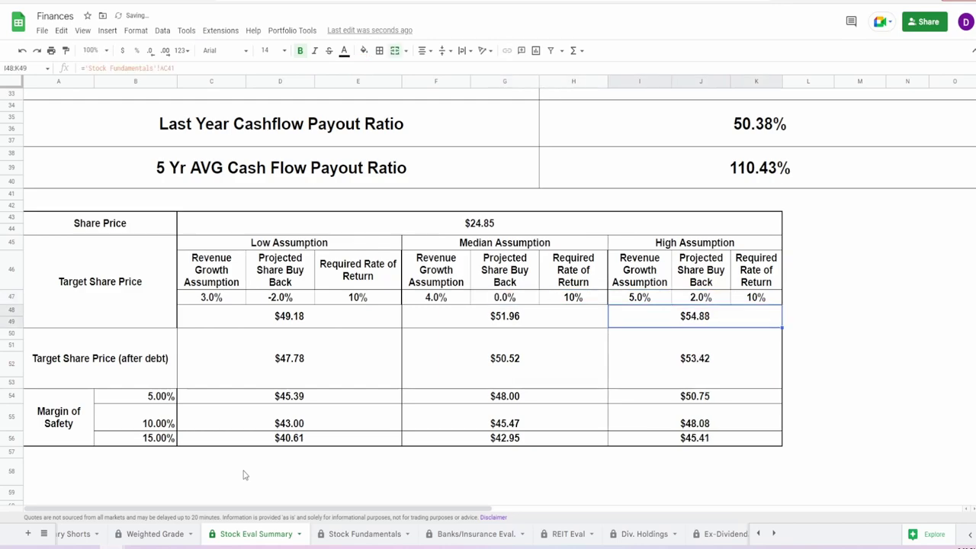
left_click(282, 298)
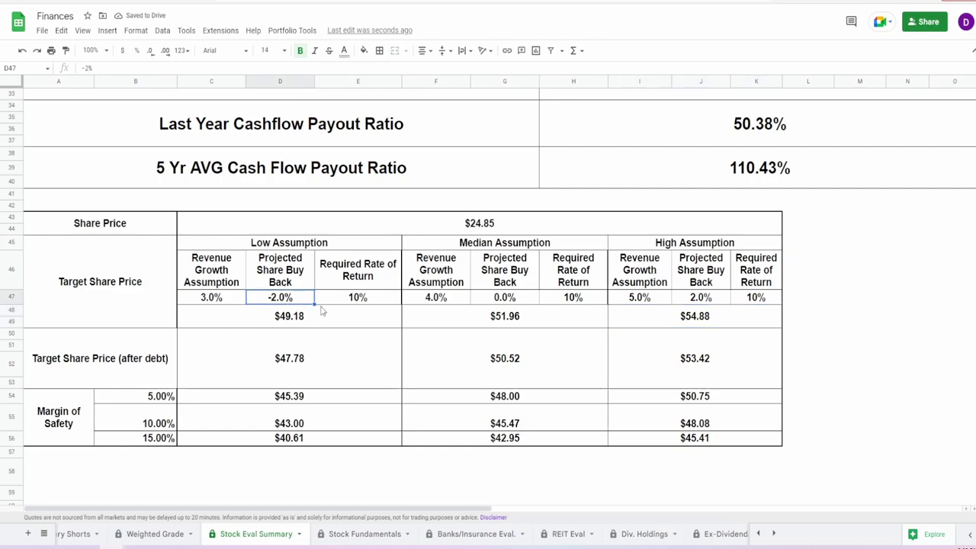
left_click(505, 298)
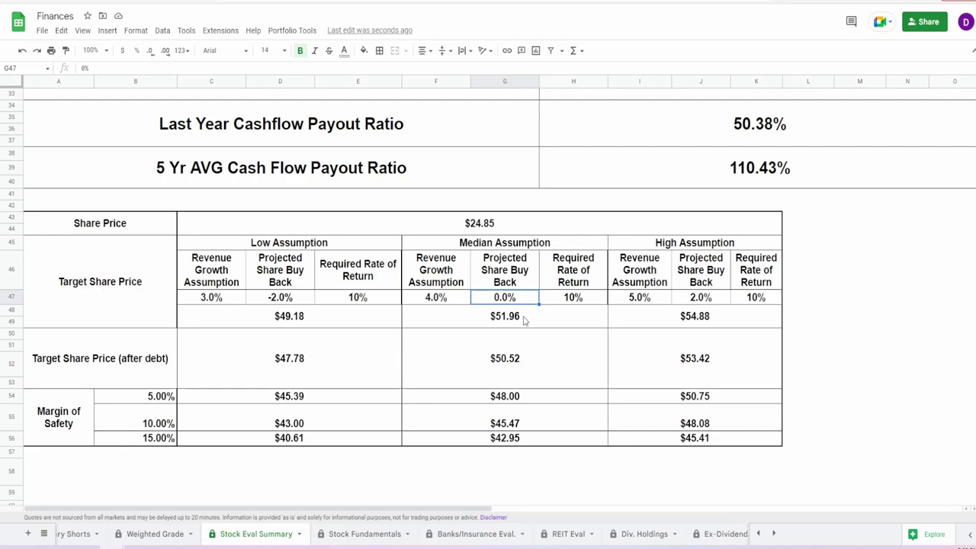
left_click_drag(690, 276, 688, 311)
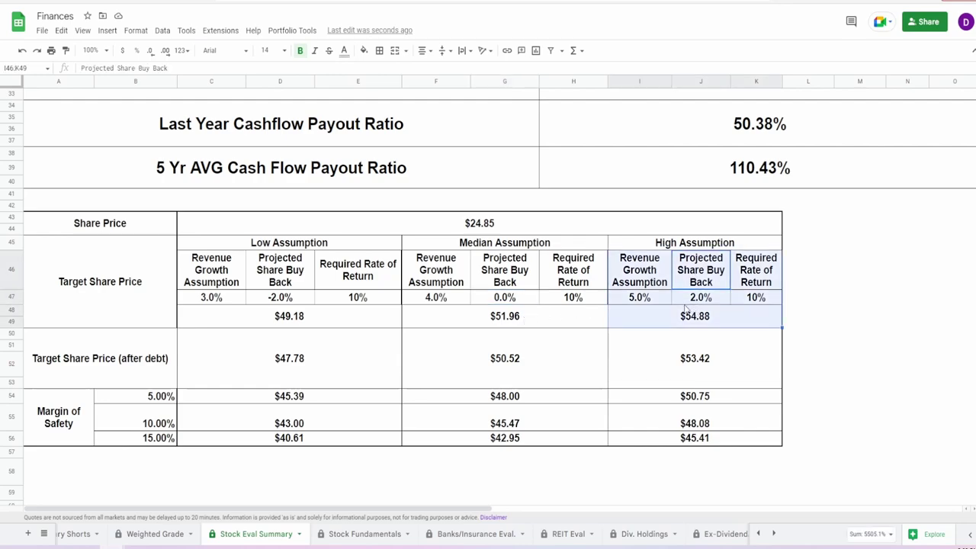
left_click(421, 366)
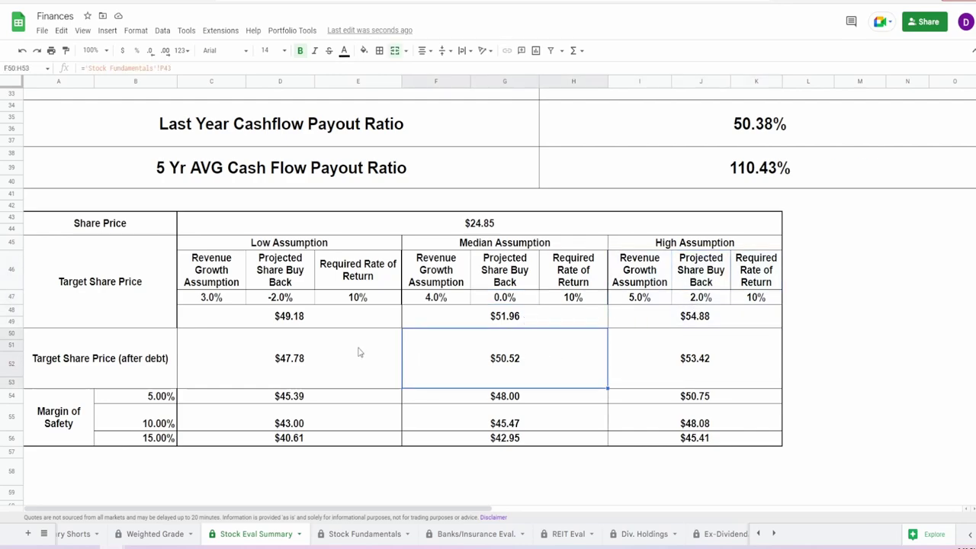
left_click(310, 326)
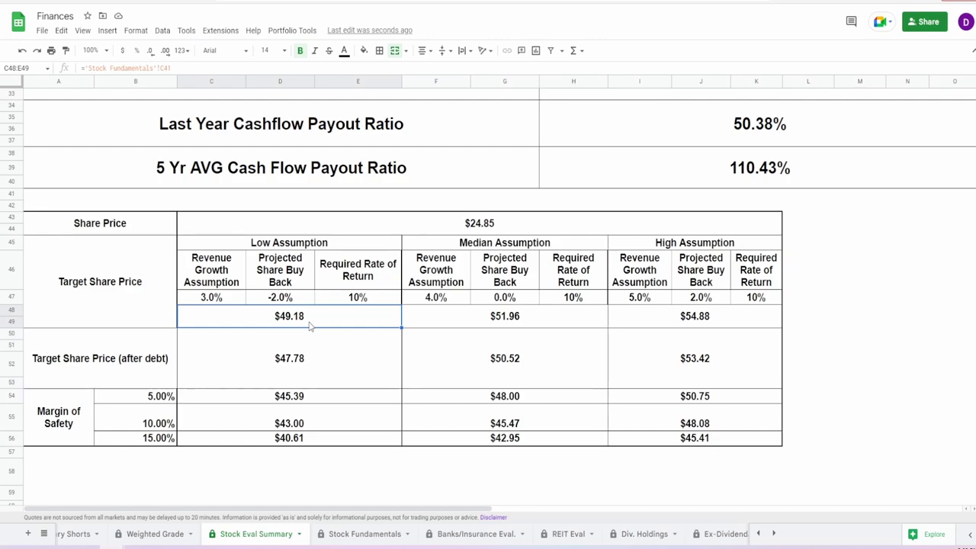
left_click(665, 321)
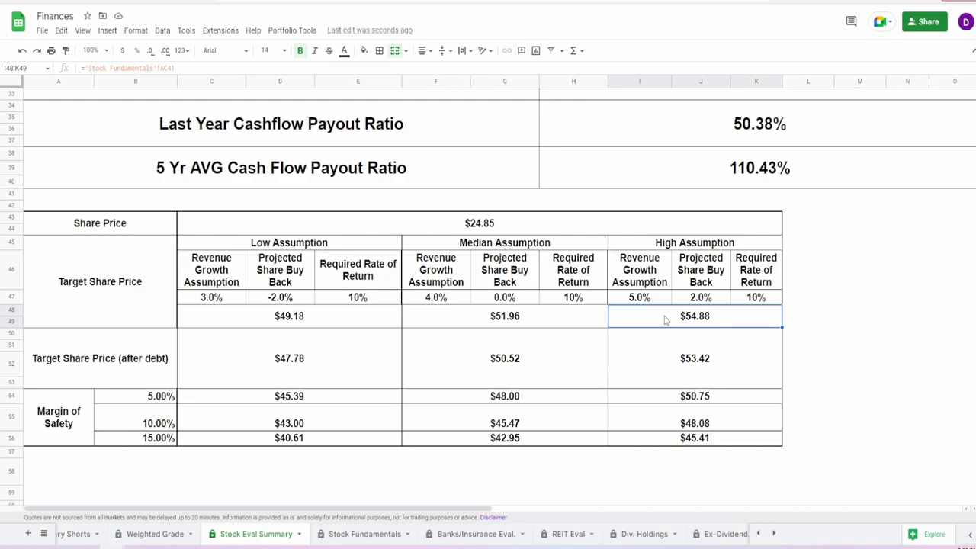
left_click(364, 374)
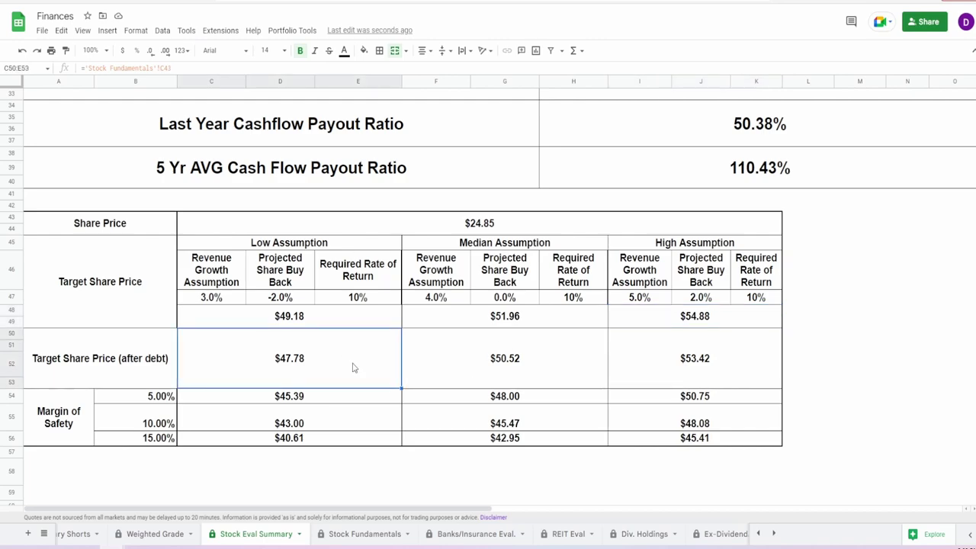
left_click(676, 365)
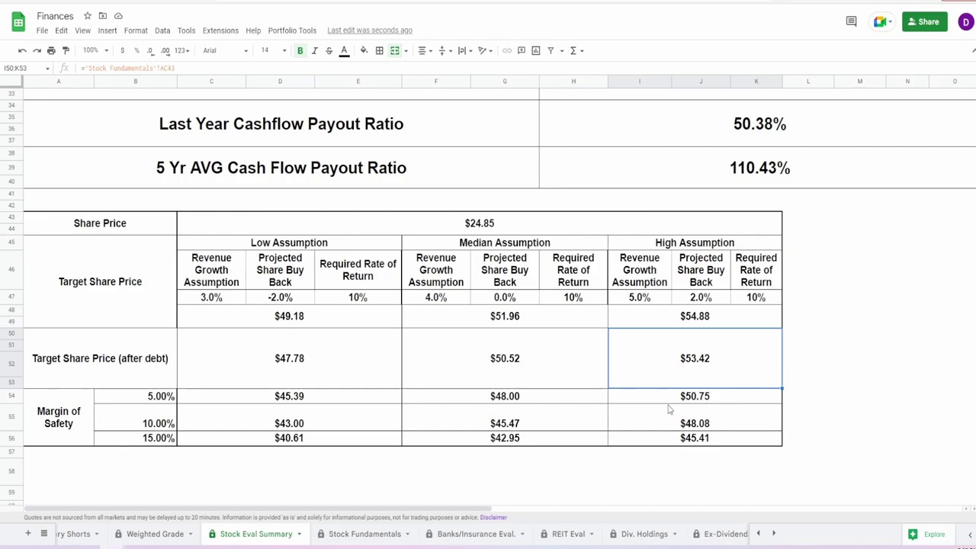
left_click_drag(144, 396, 169, 439)
left_click(261, 438)
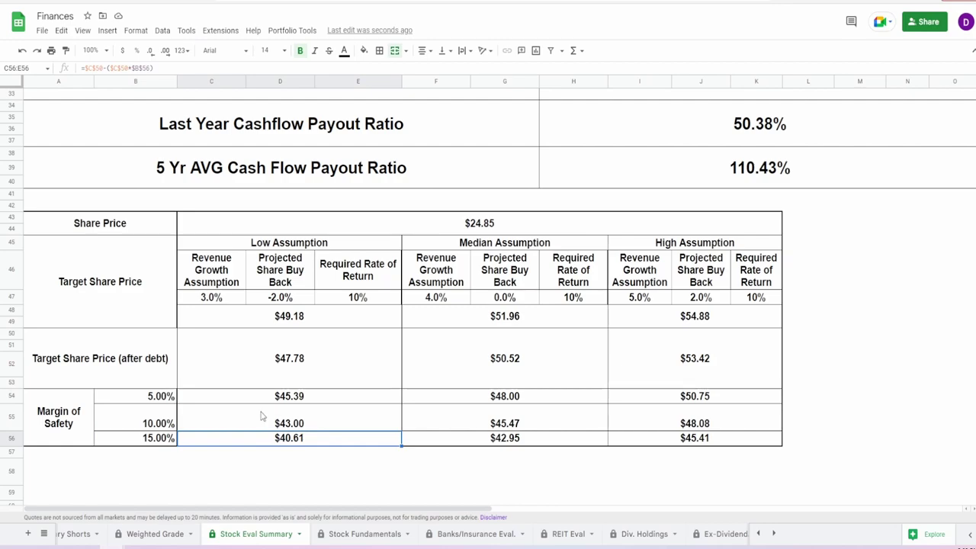
left_click(724, 396)
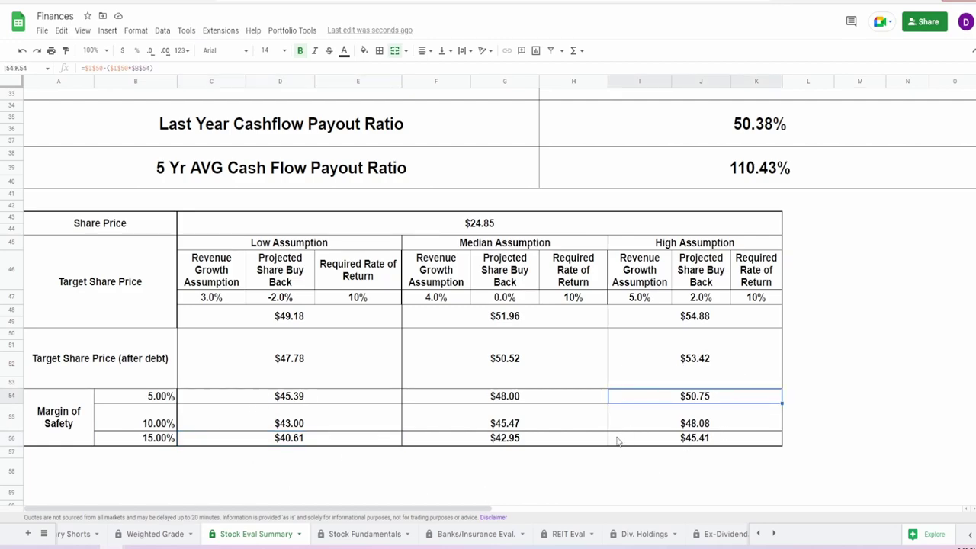
left_click(465, 227)
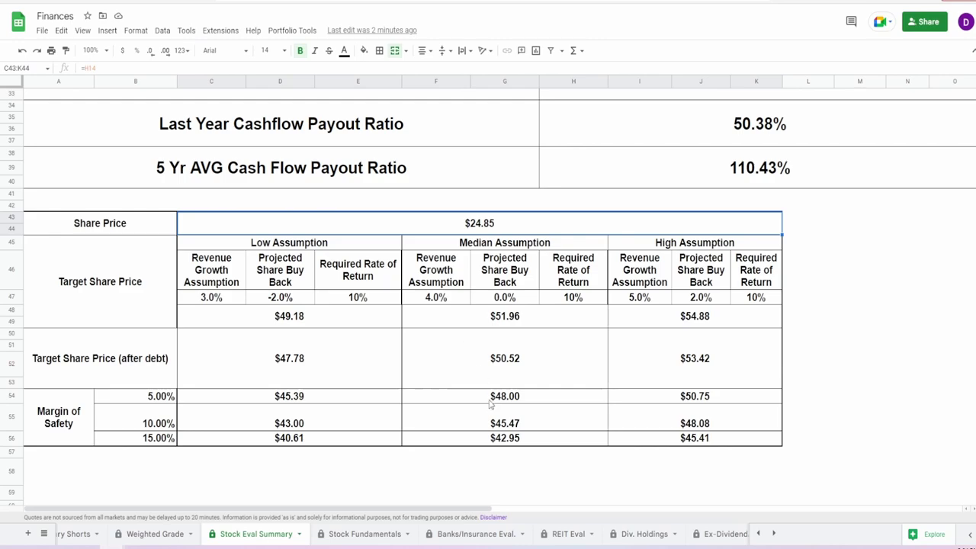
left_click(488, 543)
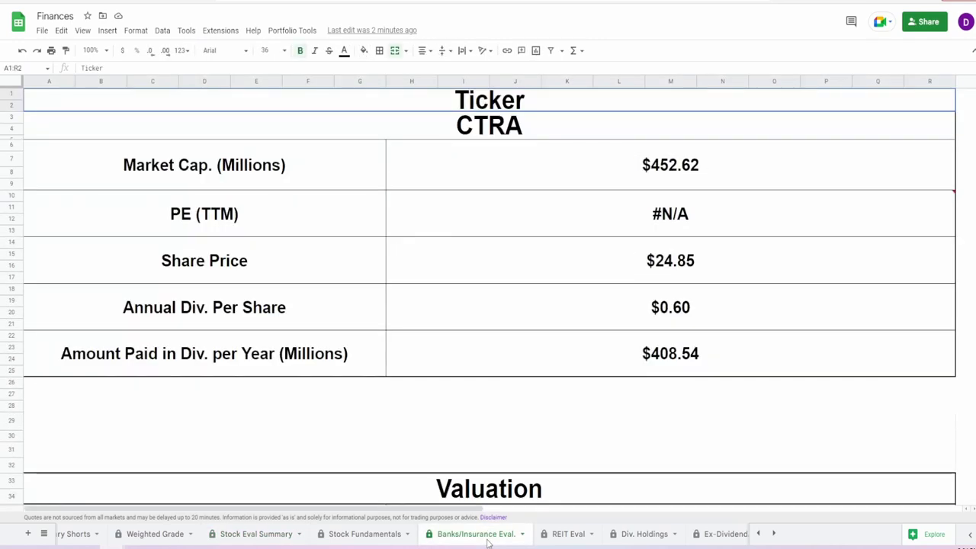
left_click(565, 536)
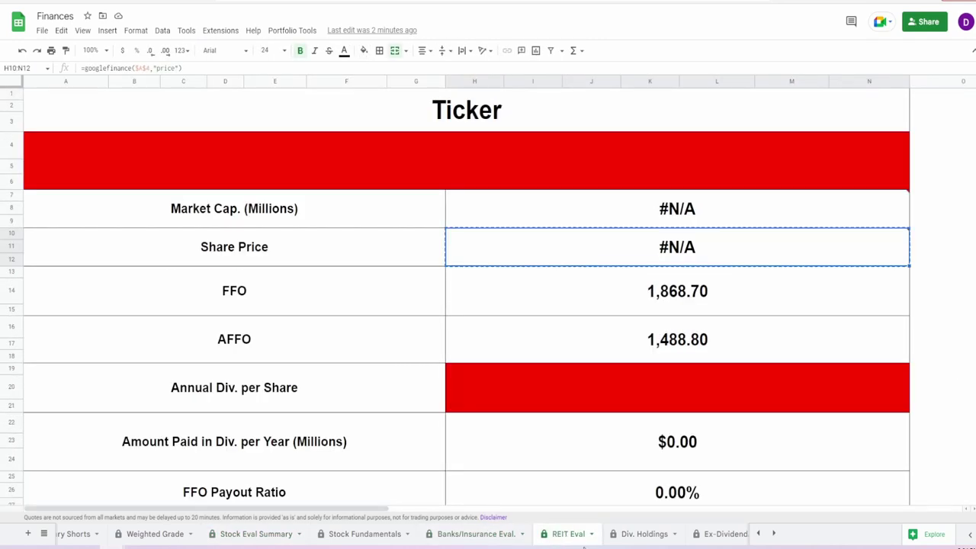
left_click(629, 539)
scroll(575, 416, "up", 10)
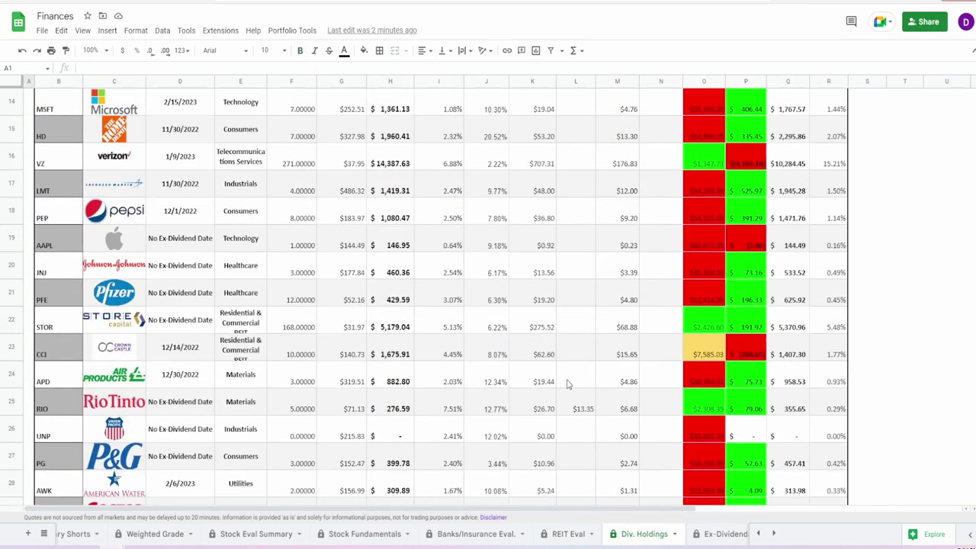
left_click_drag(746, 246, 752, 381)
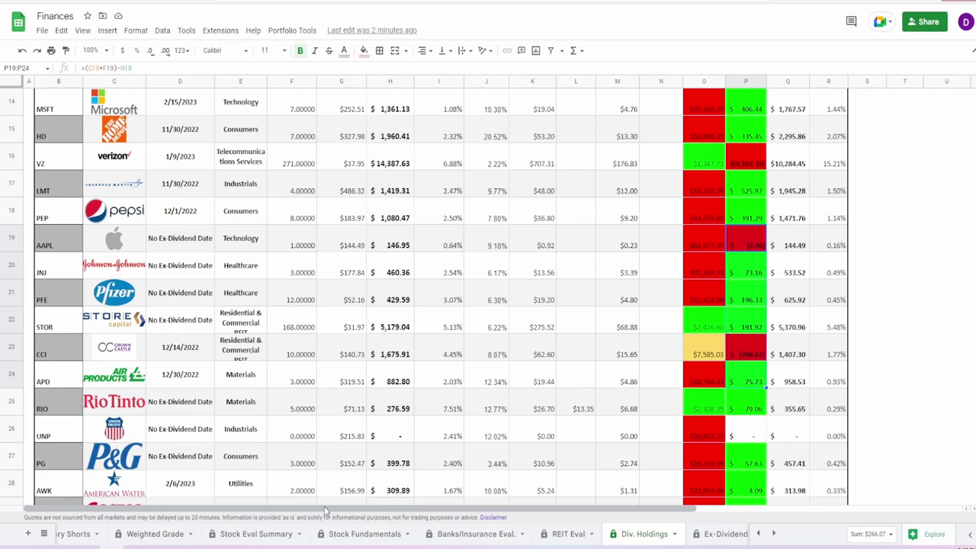
left_click(256, 533)
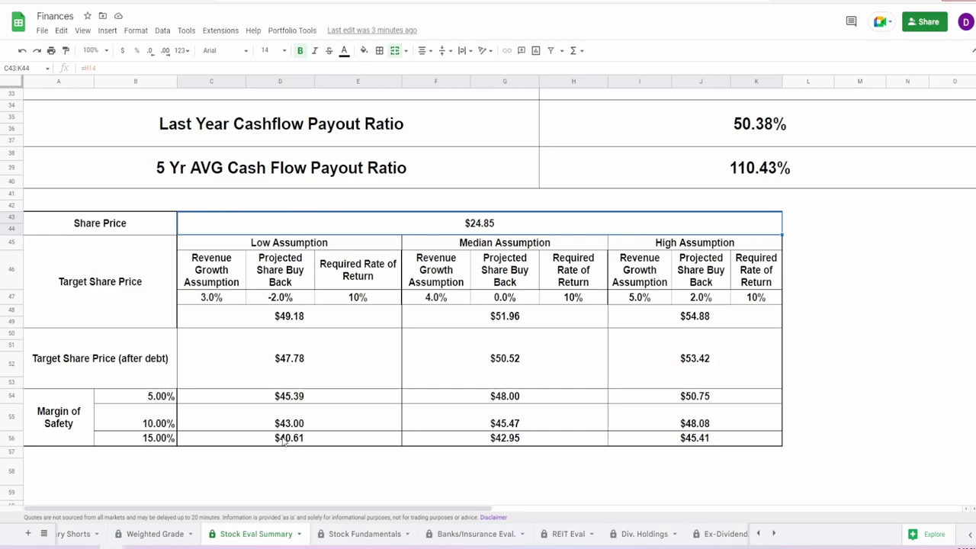
Scroll to the dividends table and inspect the $5,725.25 Monthly Income and shares calculation.
scroll(282, 441, "down", 5)
left_click(394, 404)
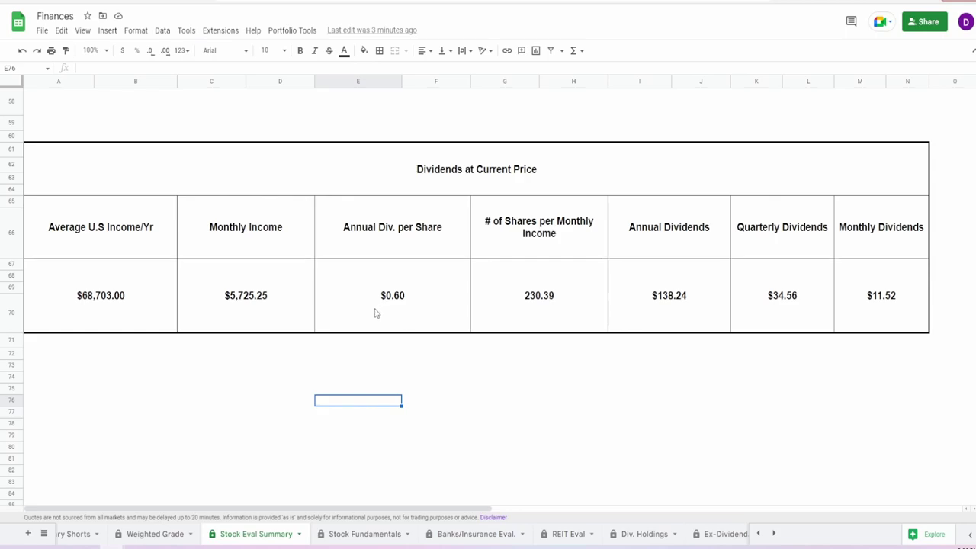
left_click(269, 294)
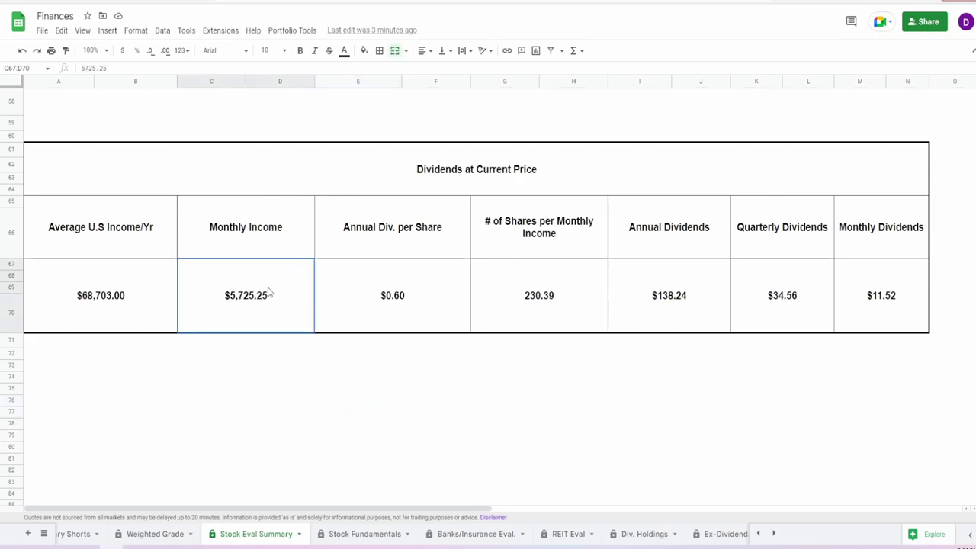
left_click(568, 319)
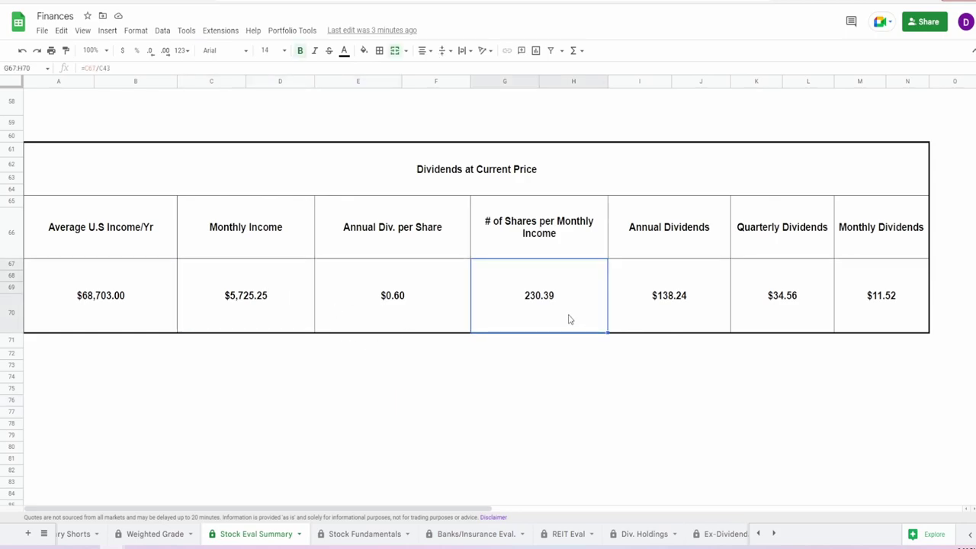
Inspect the Annual, Quarterly and Monthly Dividends formulas and the $0.60 annual dividend source.
left_click(640, 318)
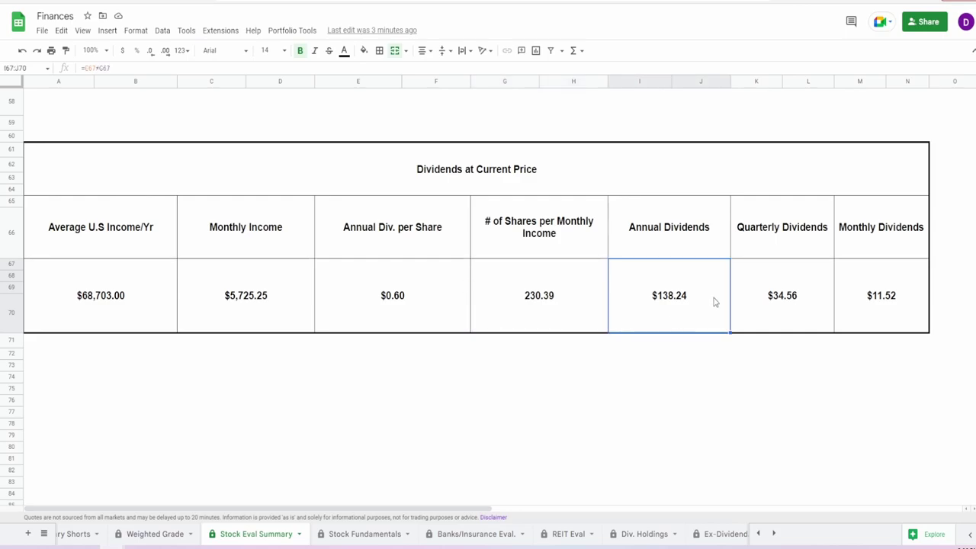
left_click(775, 309)
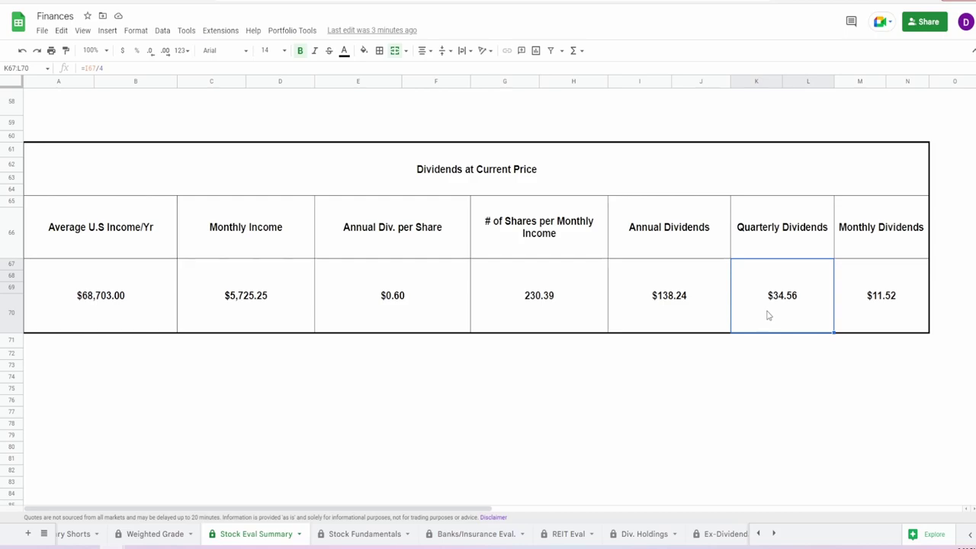
left_click(855, 312)
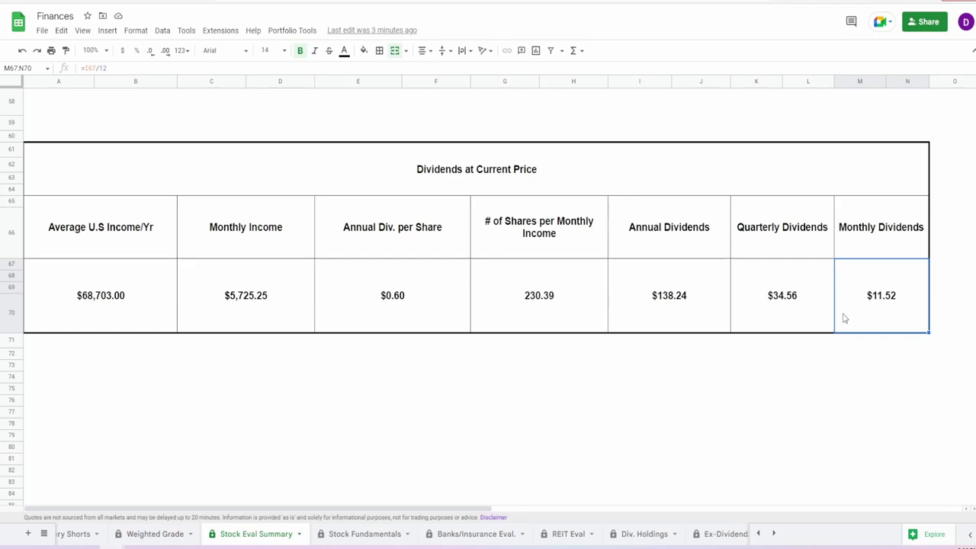
left_click(330, 291)
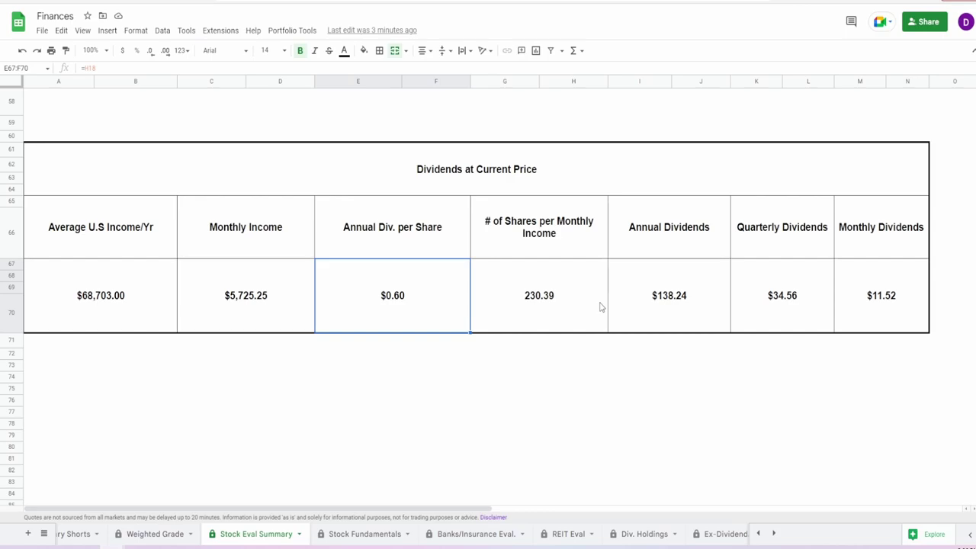
left_click(653, 301)
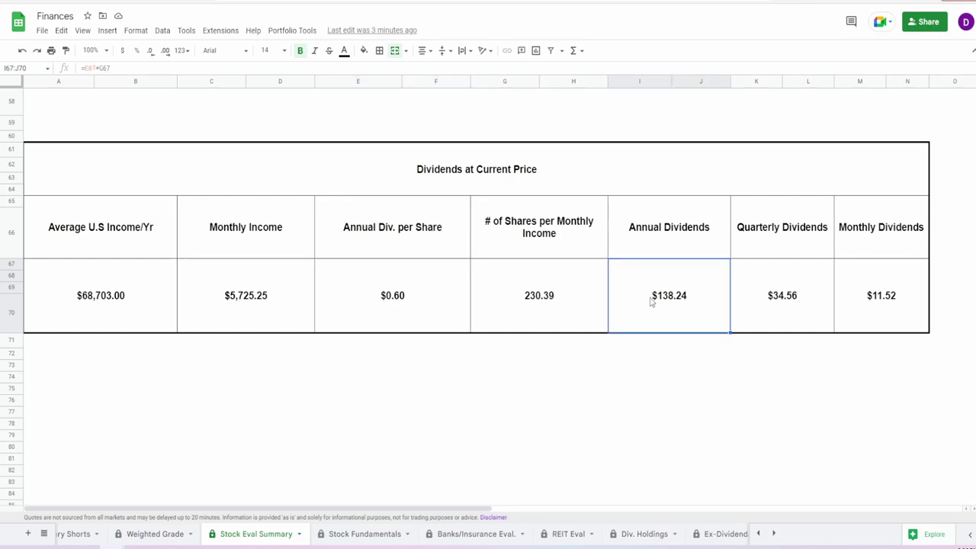